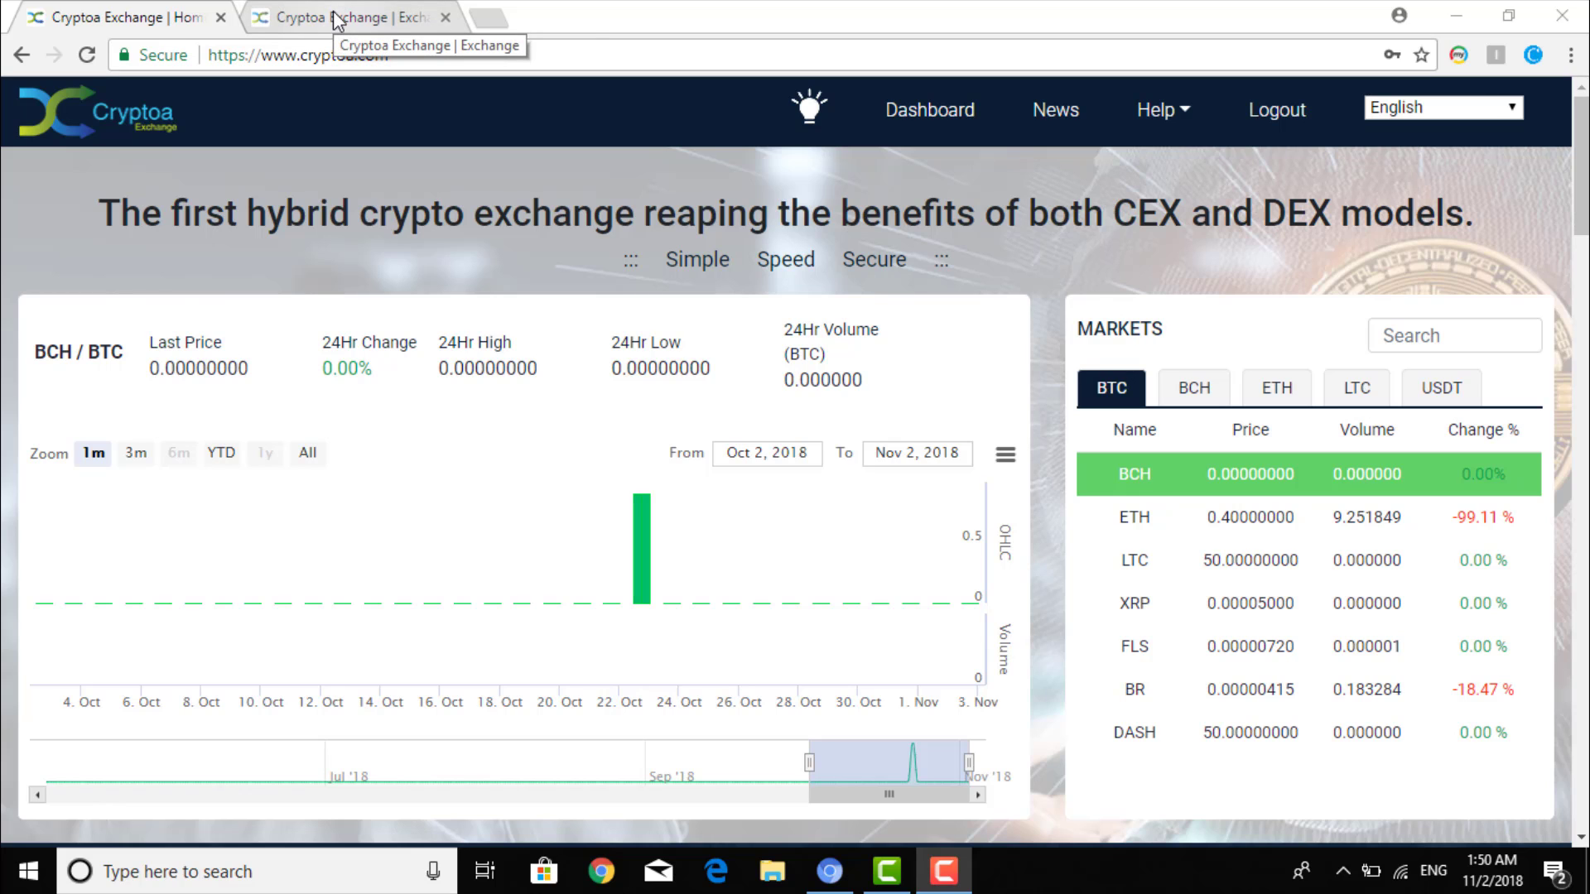
- Switch from the Cryptoa home page to the open Exchange trading page for BCH/BTC
left_click(335, 17)
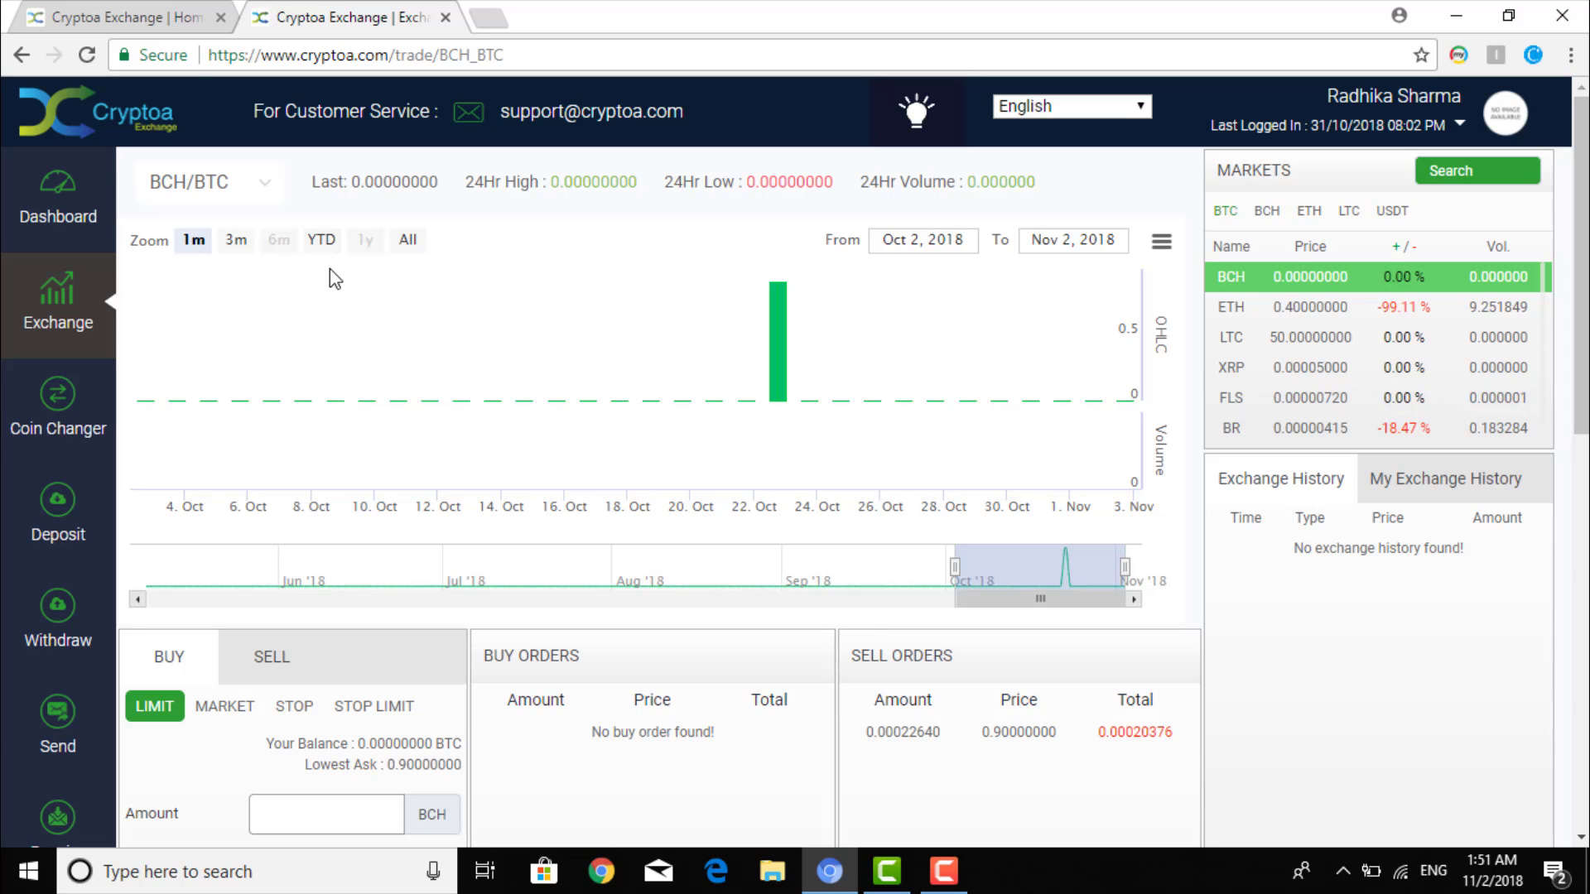
left_click(170, 17)
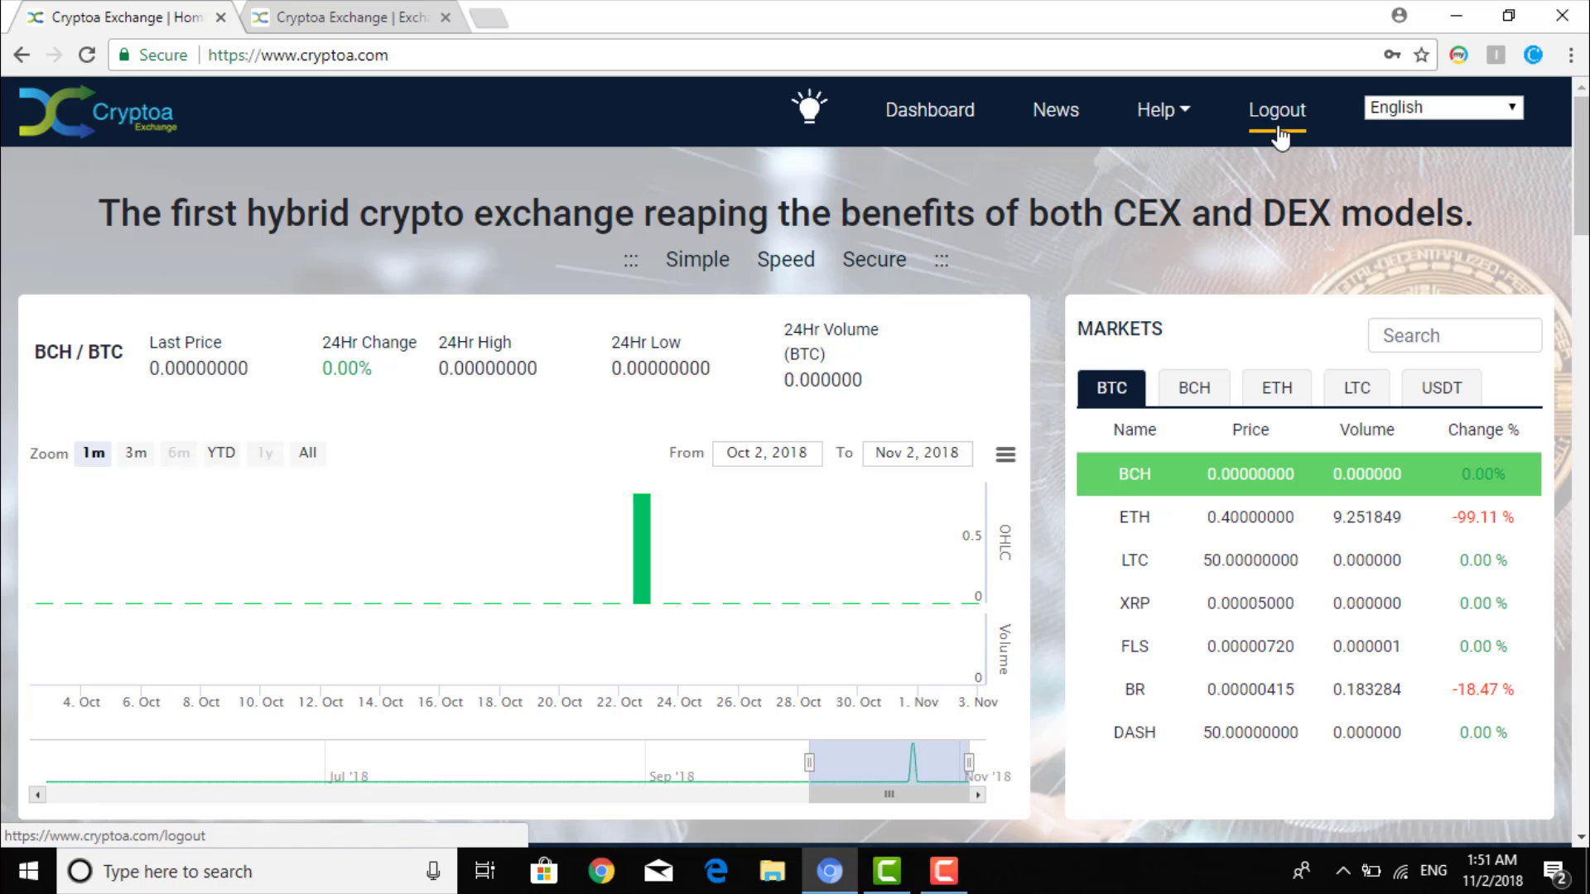
left_click(393, 25)
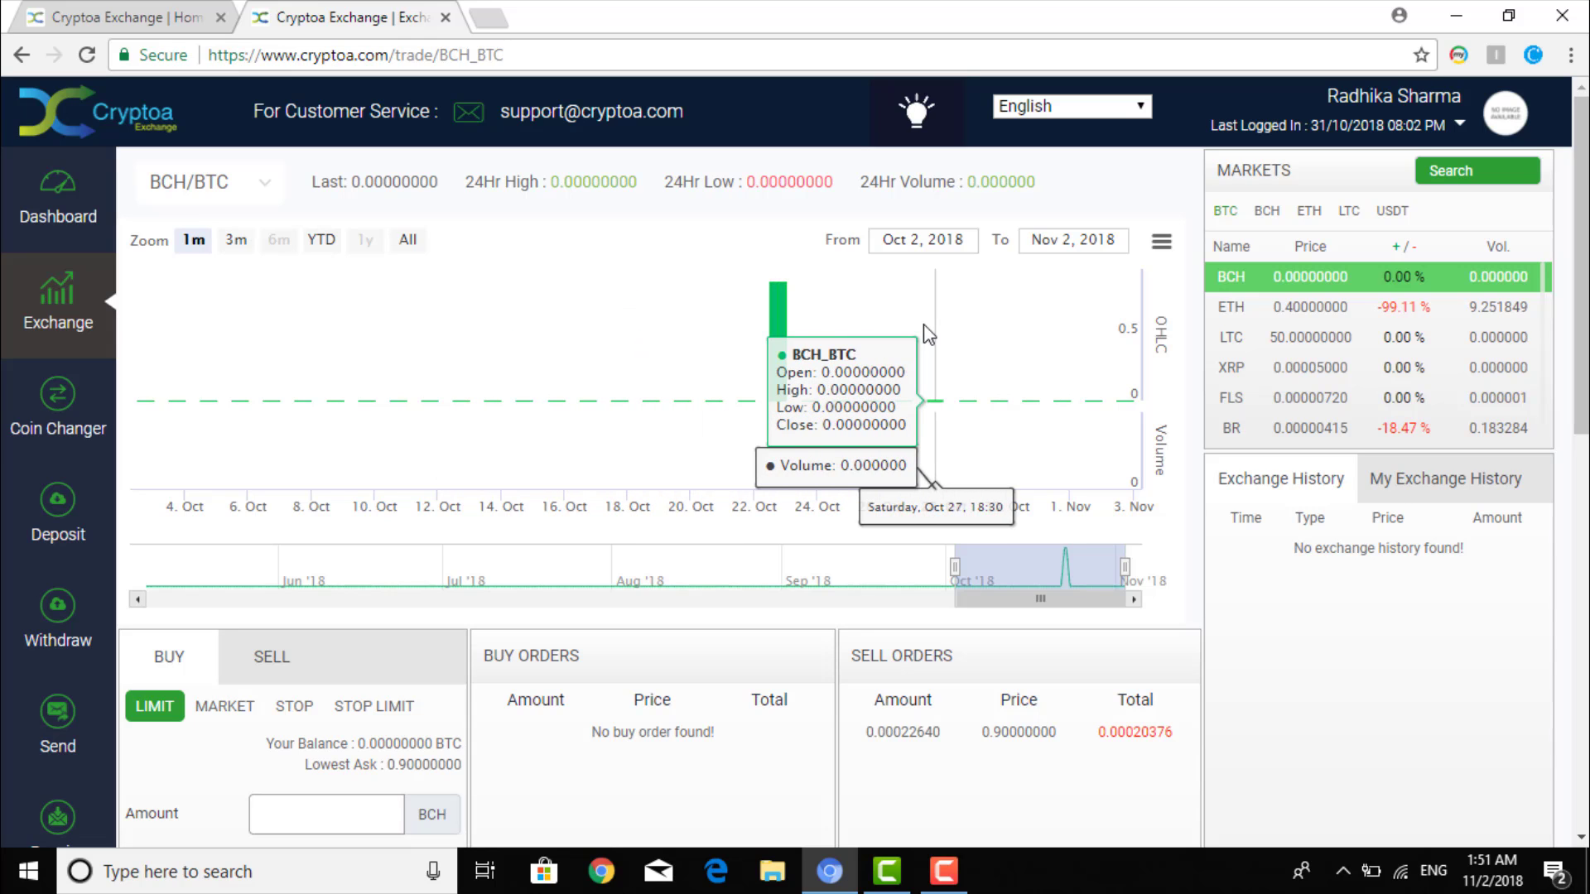
- Look through the coins listed in the BTC market
mouse_move(1581, 331)
left_mouse_down()
mouse_move(1581, 362)
mouse_move(1582, 331)
left_mouse_up()
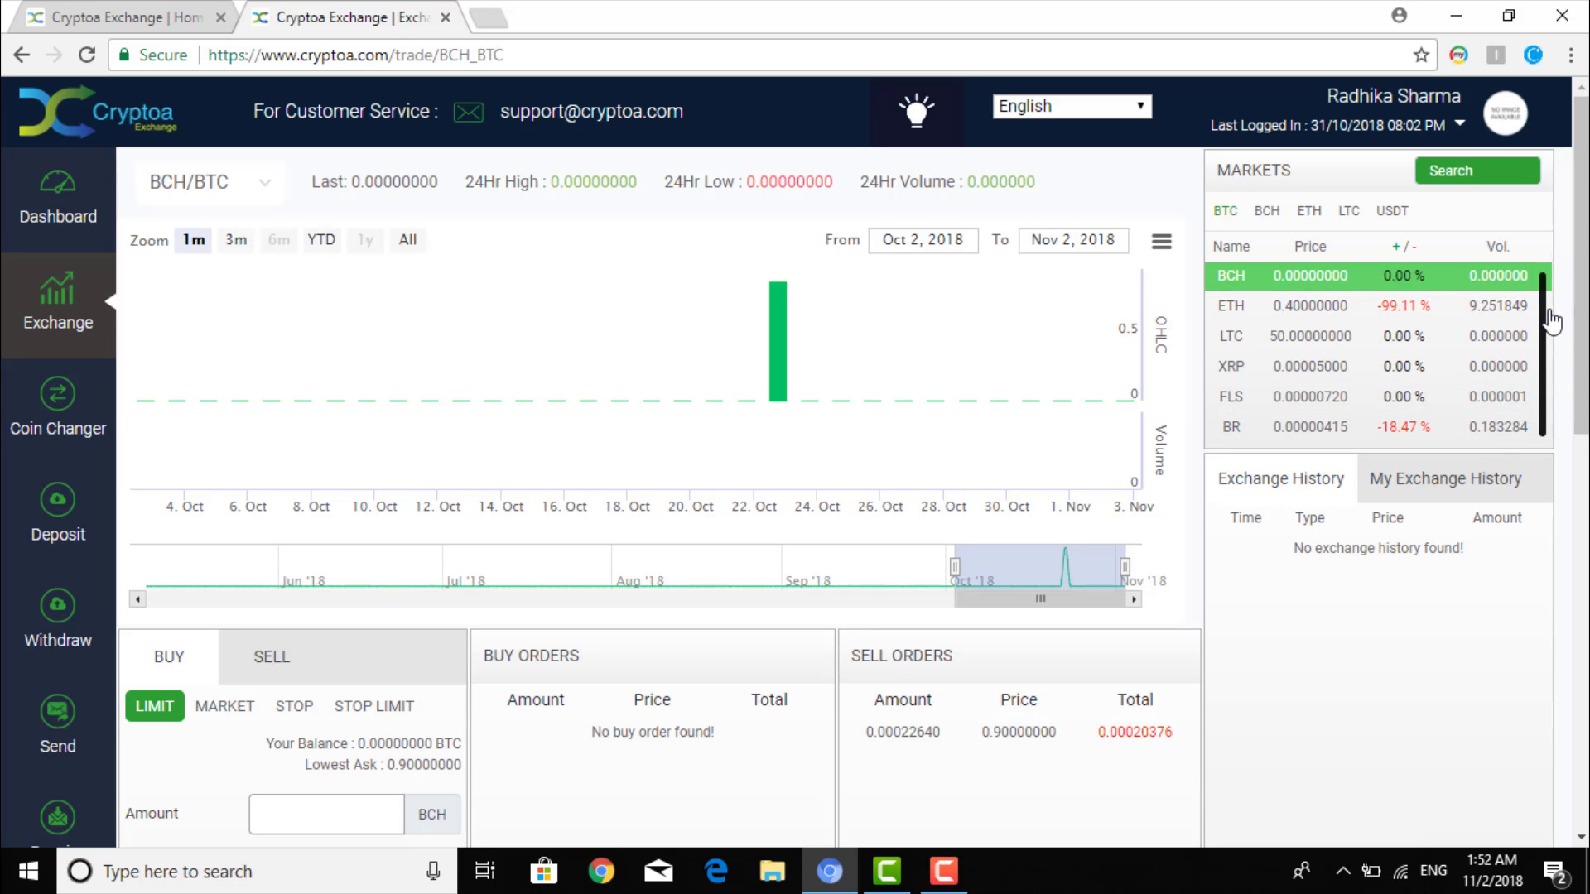
scroll(1546, 307, "down", 1)
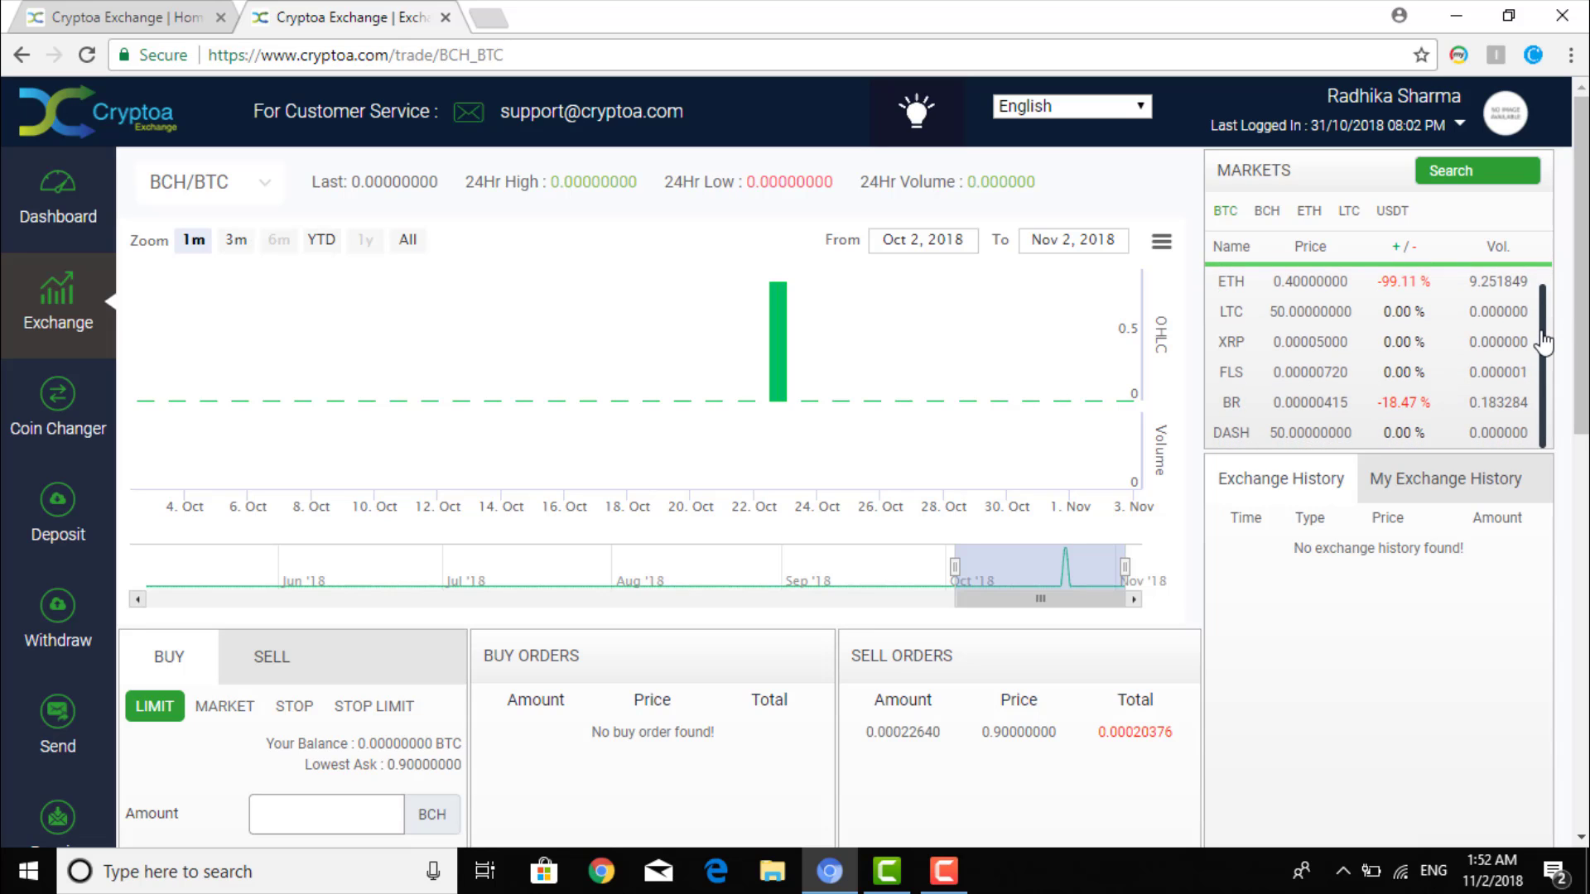
scroll(1544, 339, "up", 1)
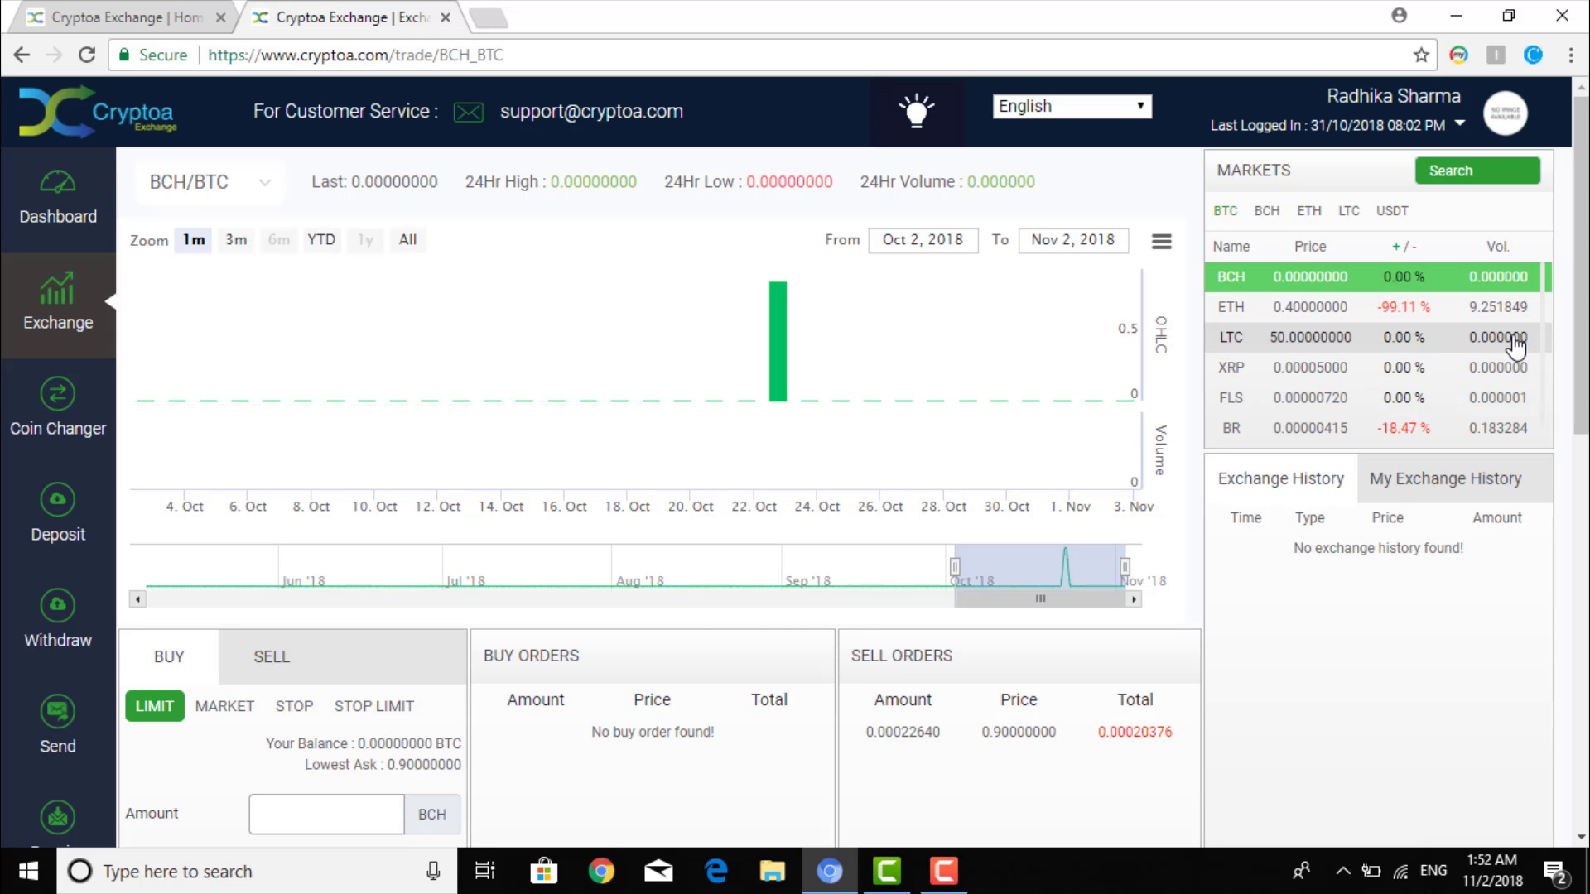
scroll(1544, 374, "down", 2)
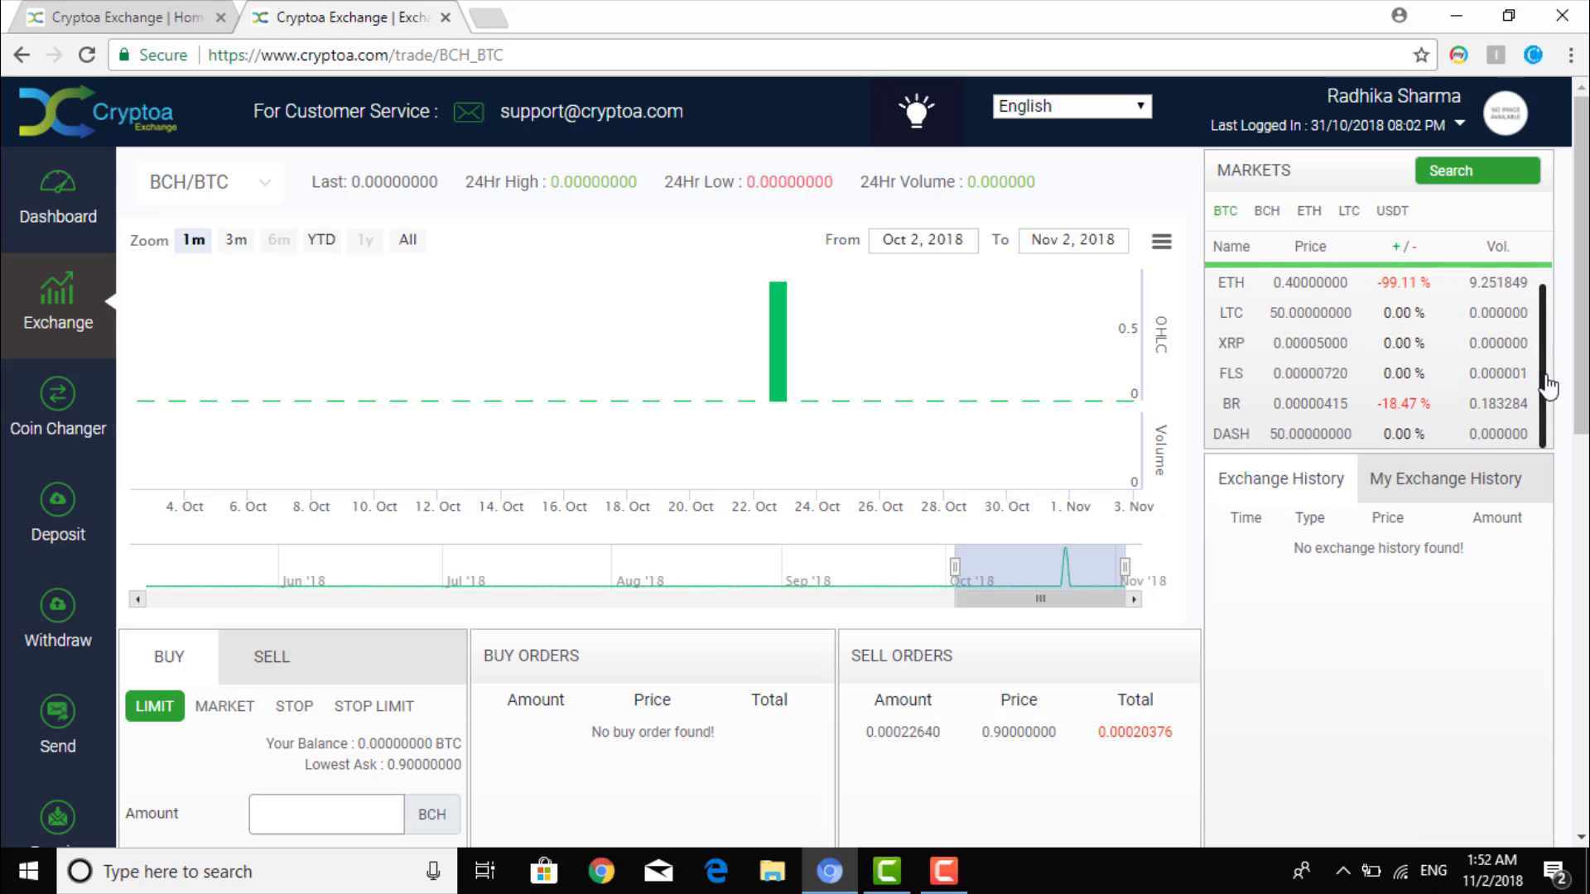
- Examine the Market, Stop, Stop Limit and Limit order types in the BCH buy form
scroll(795, 472, "down", 2)
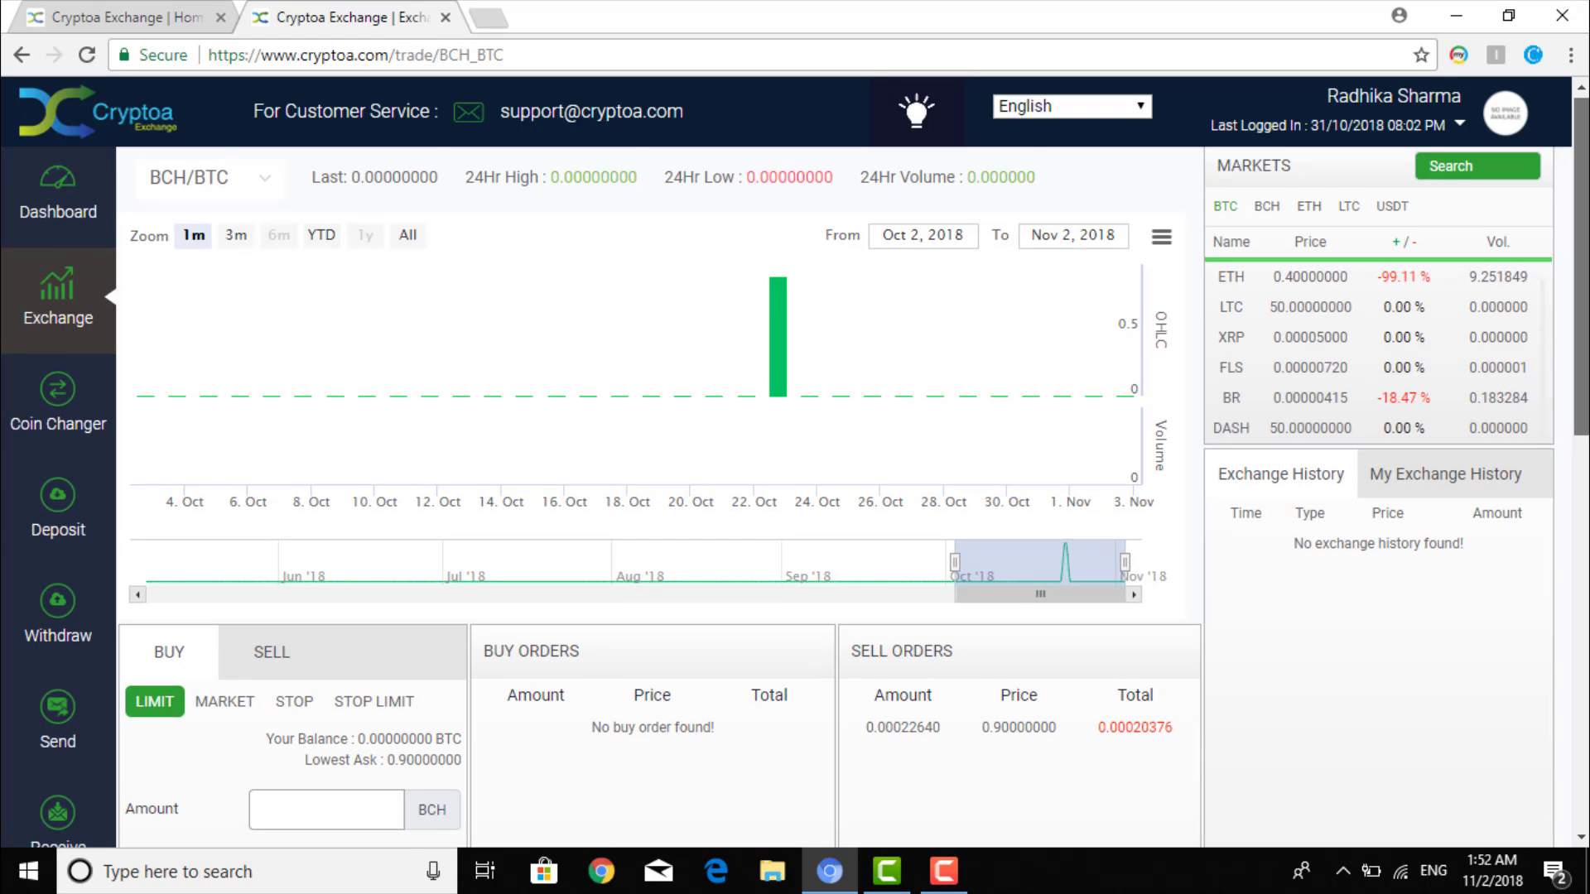
scroll(795, 472, "down", 3)
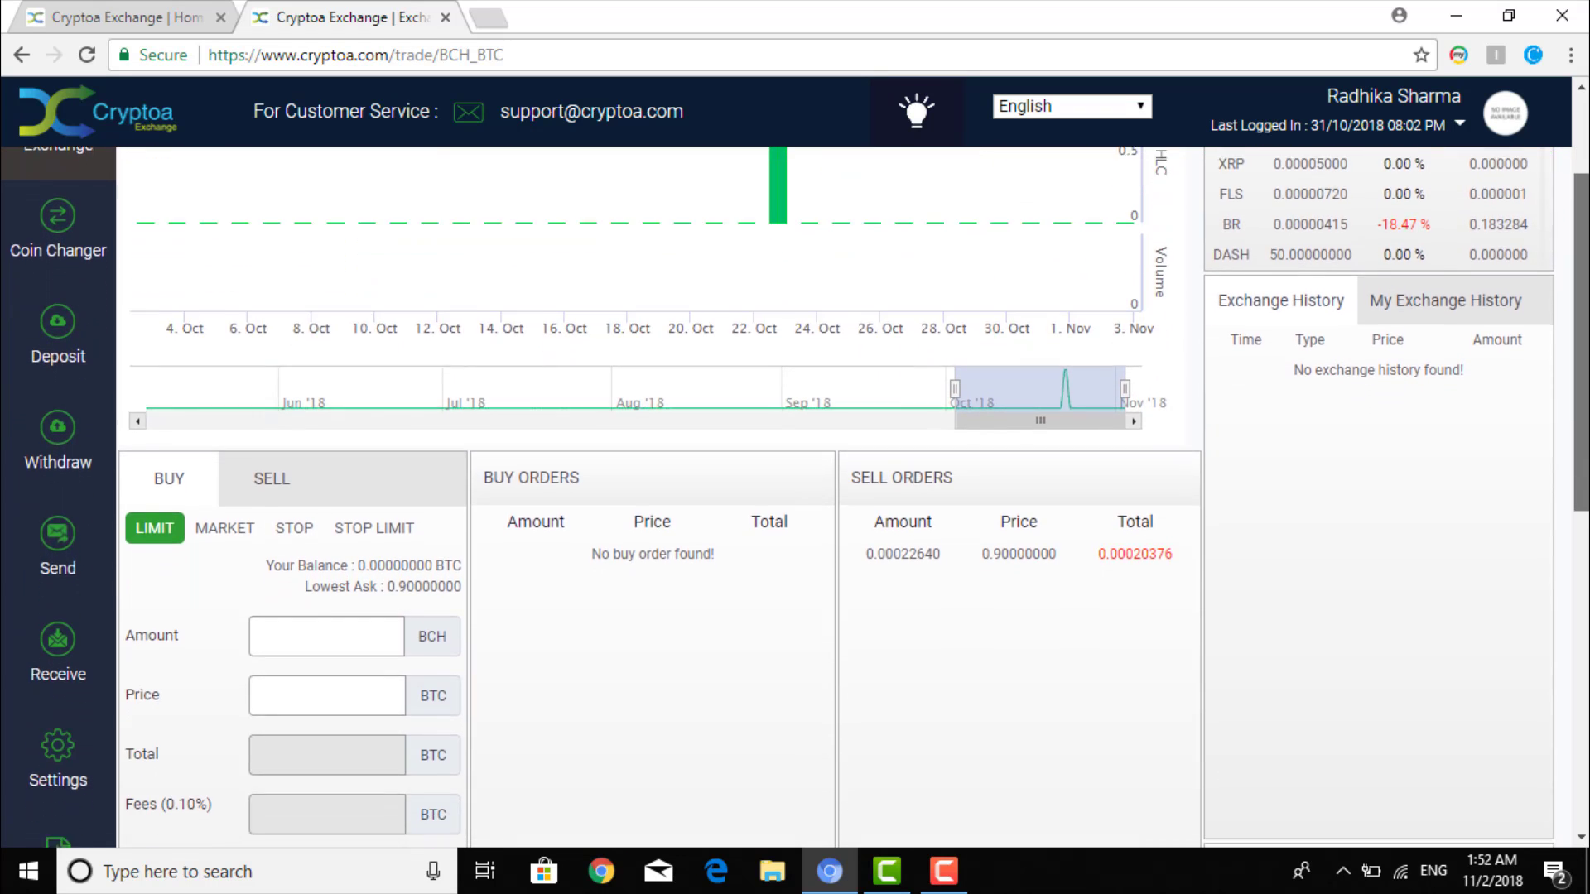
scroll(650, 537, "down", 1)
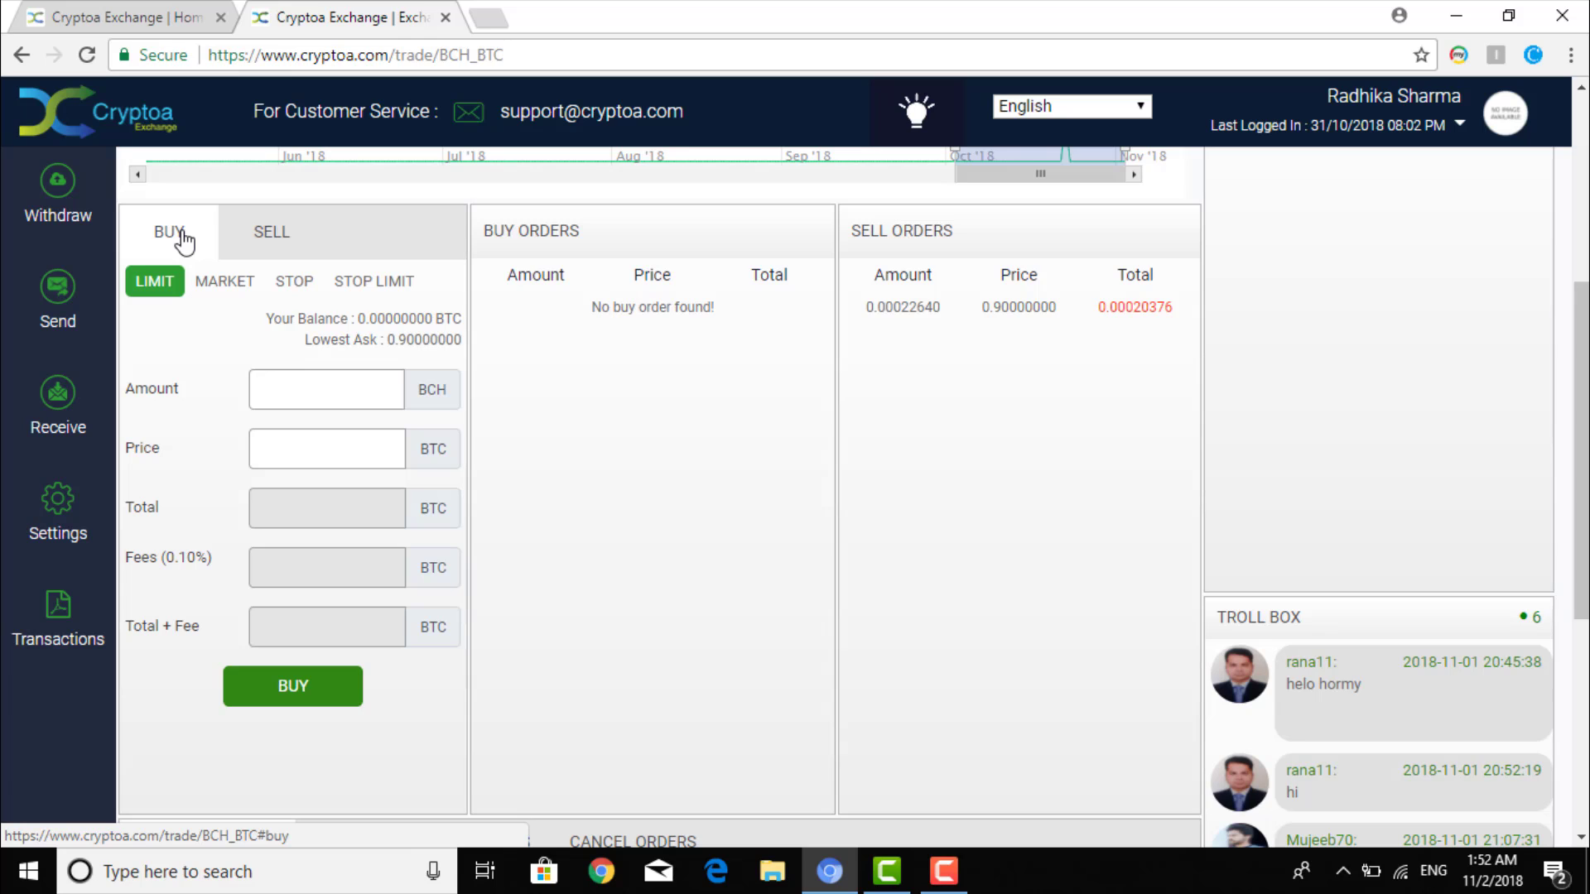
left_click(213, 292)
left_click(283, 291)
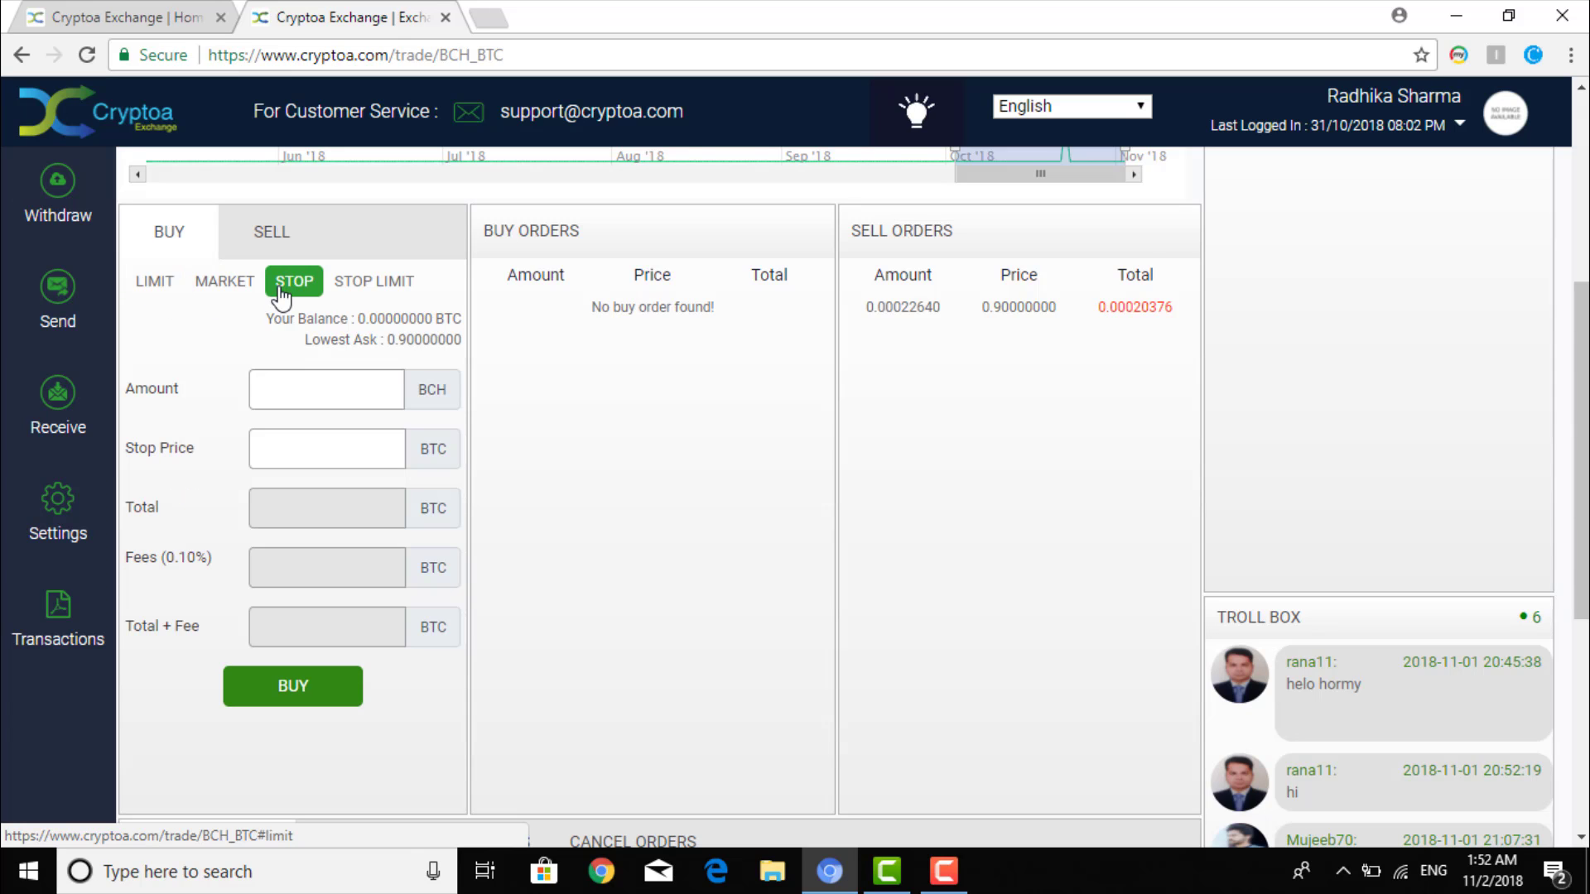
left_click(356, 285)
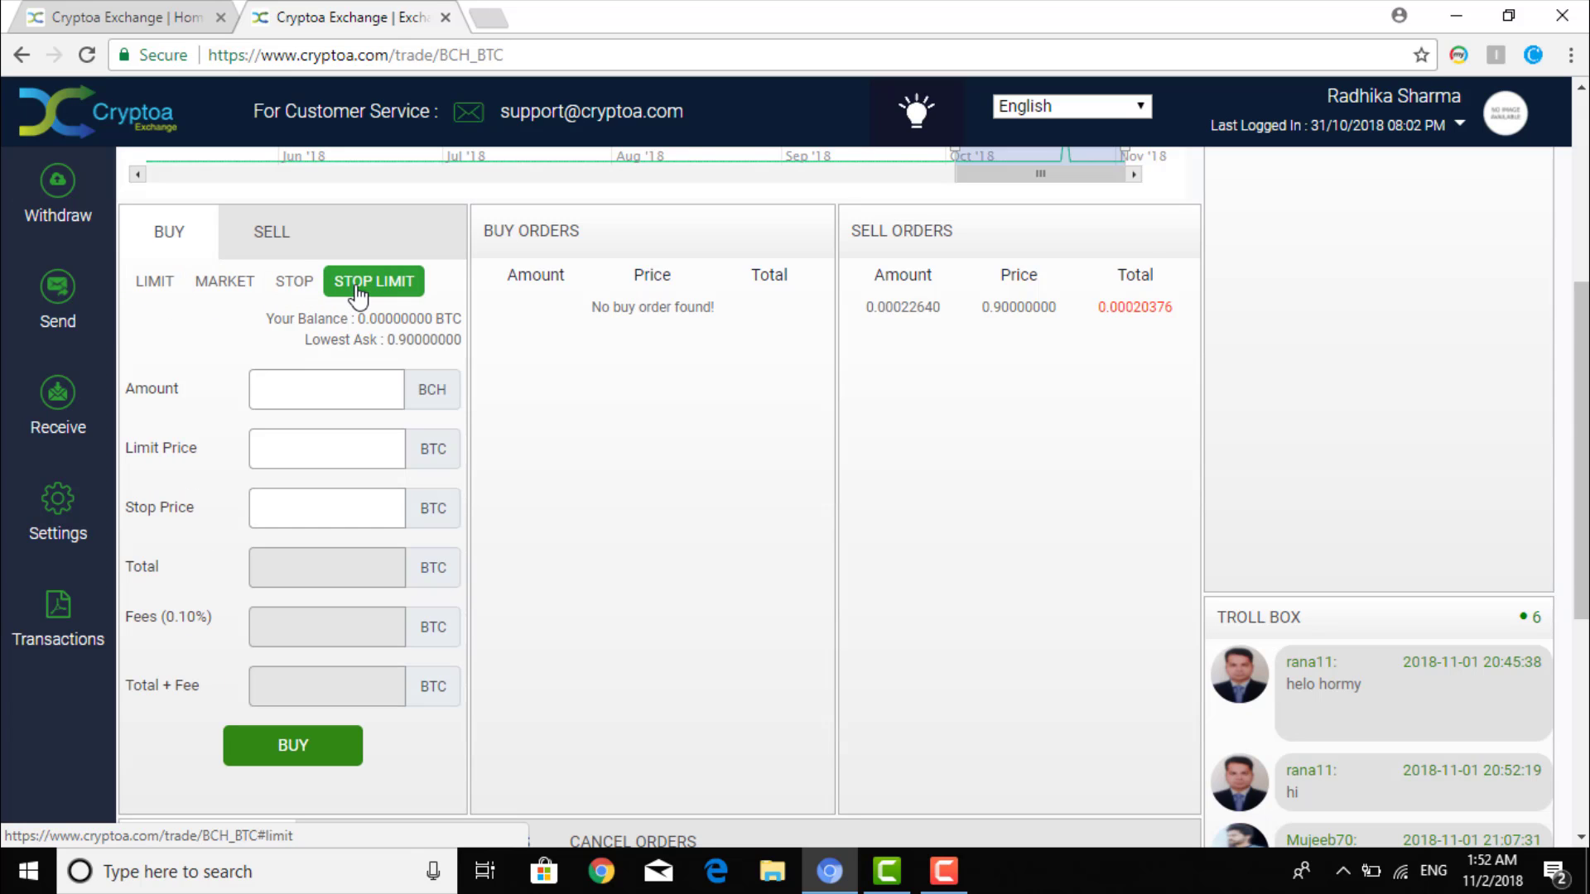
left_click(193, 293)
left_click(172, 291)
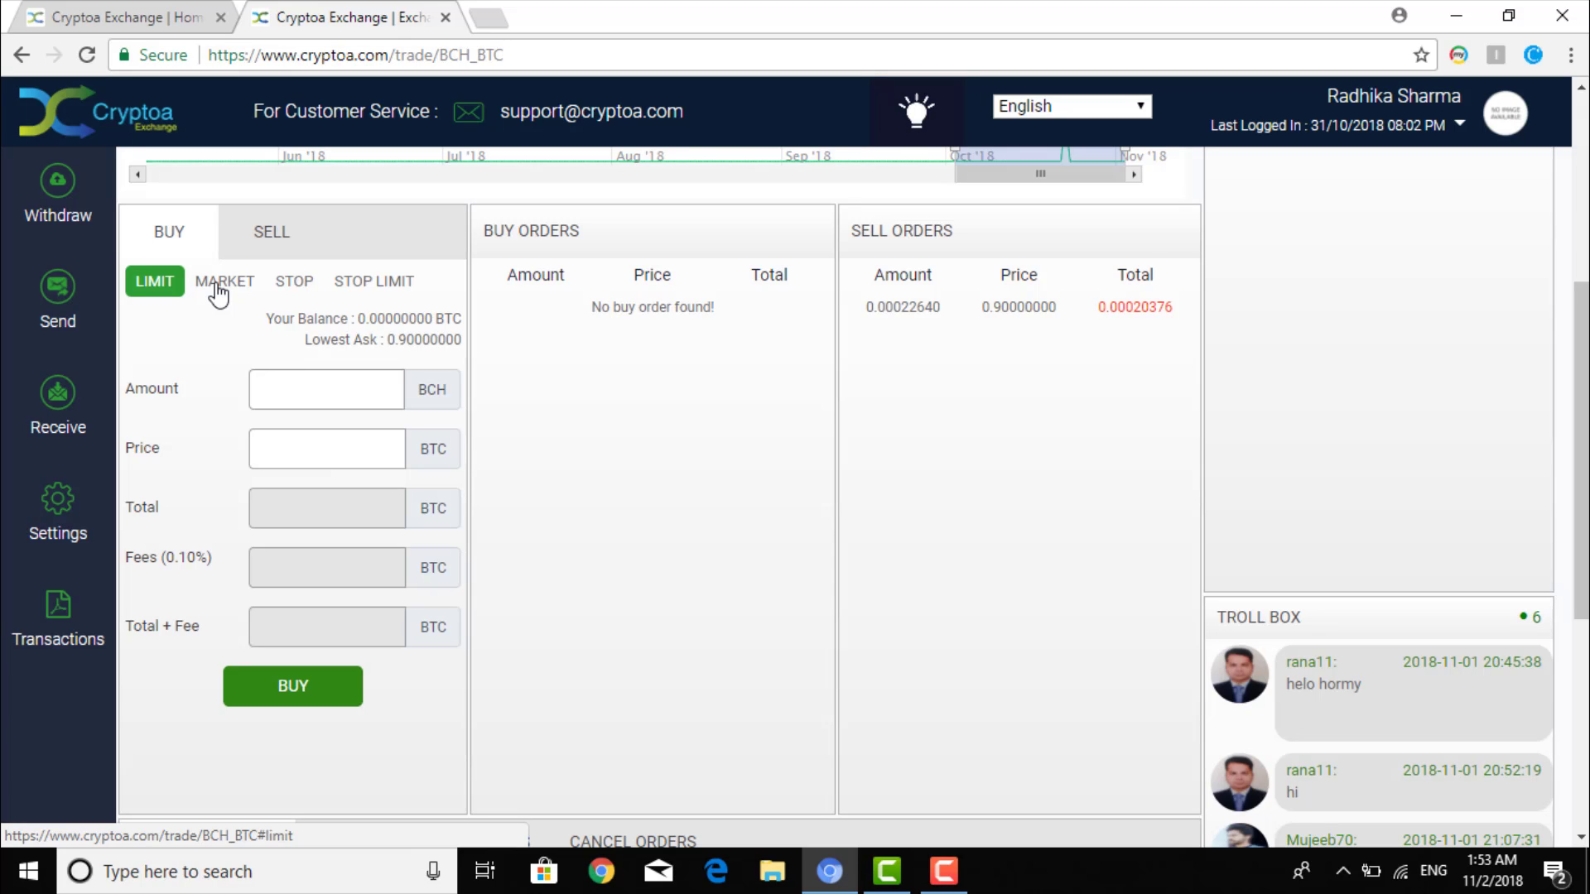
- Set the BCH buy form to a Market order and activate its Amount entry
left_click(218, 290)
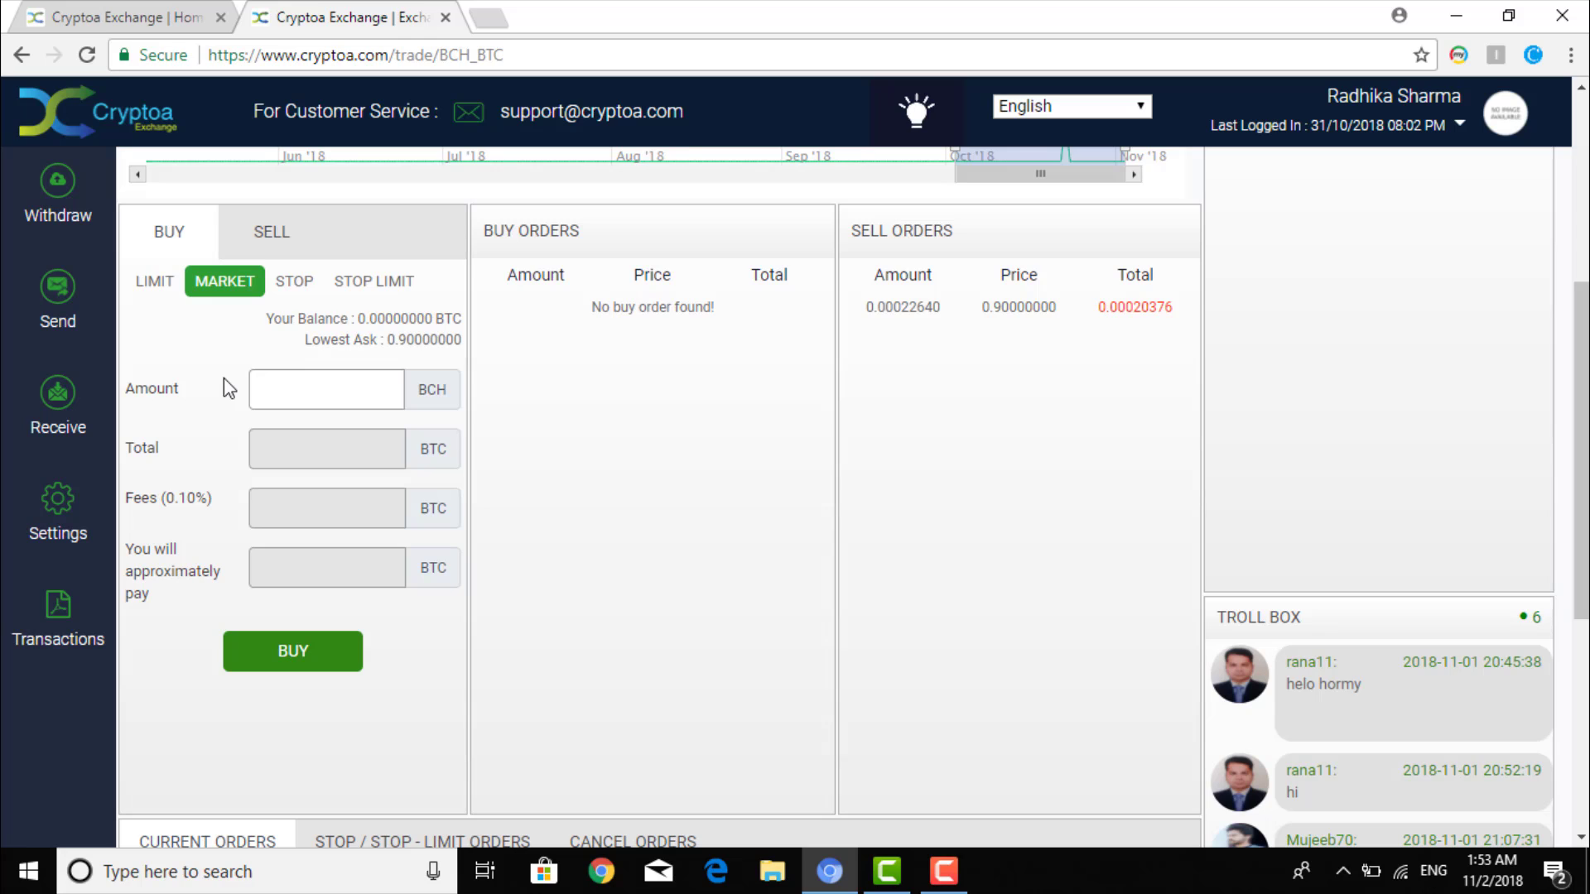
left_click(327, 393)
double_click(424, 397)
left_click(362, 383)
- Open the ETH/BTC market and view its buy and sell orders
scroll(1214, 315, "up", 5)
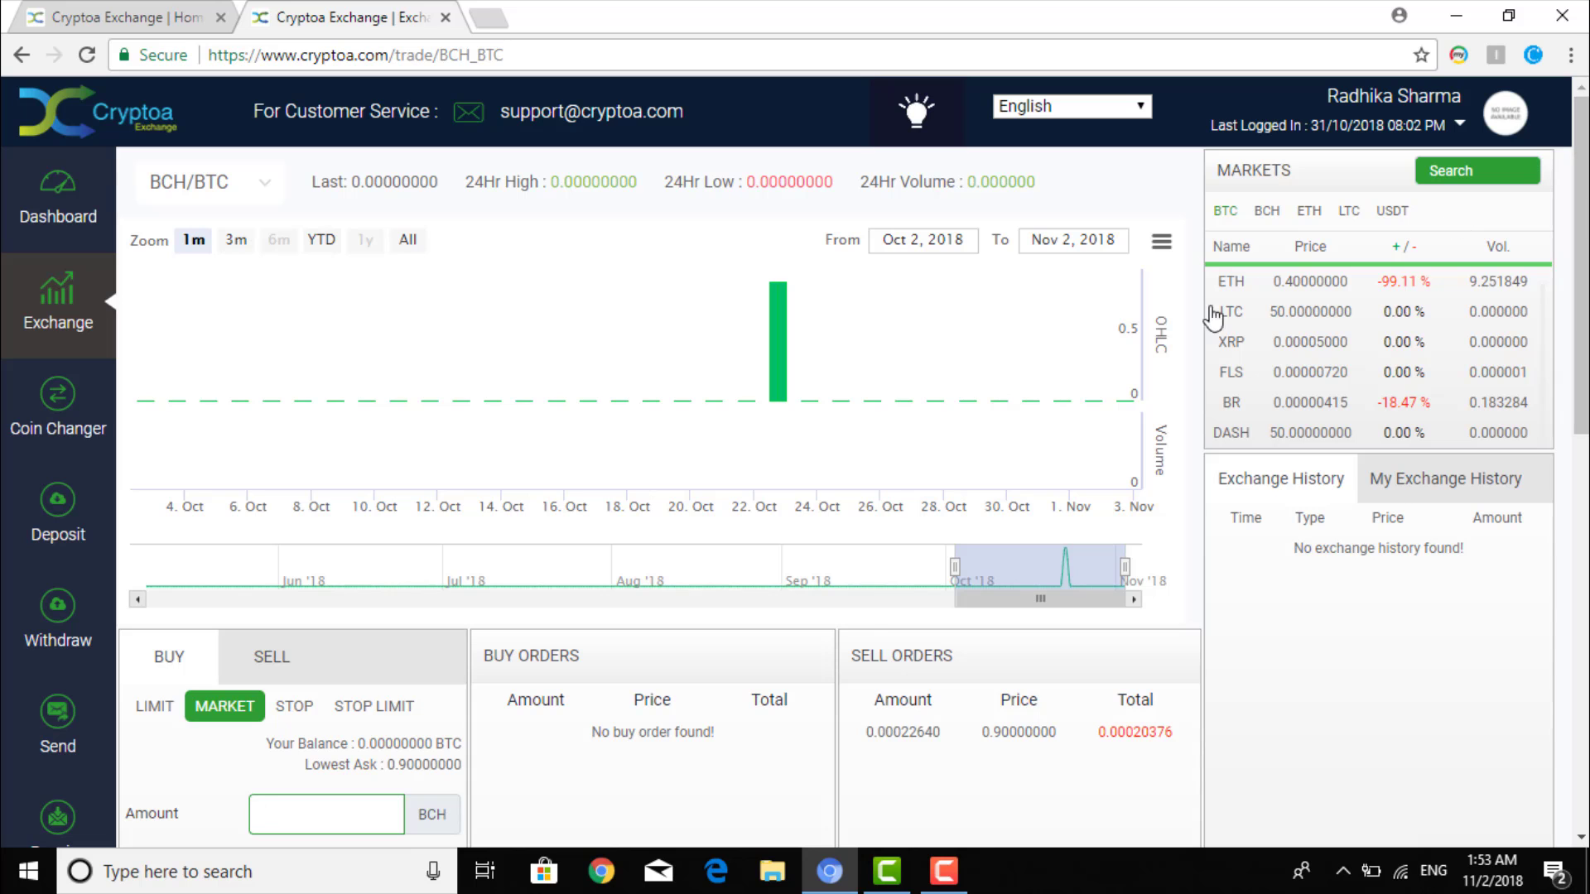
left_click(1233, 286)
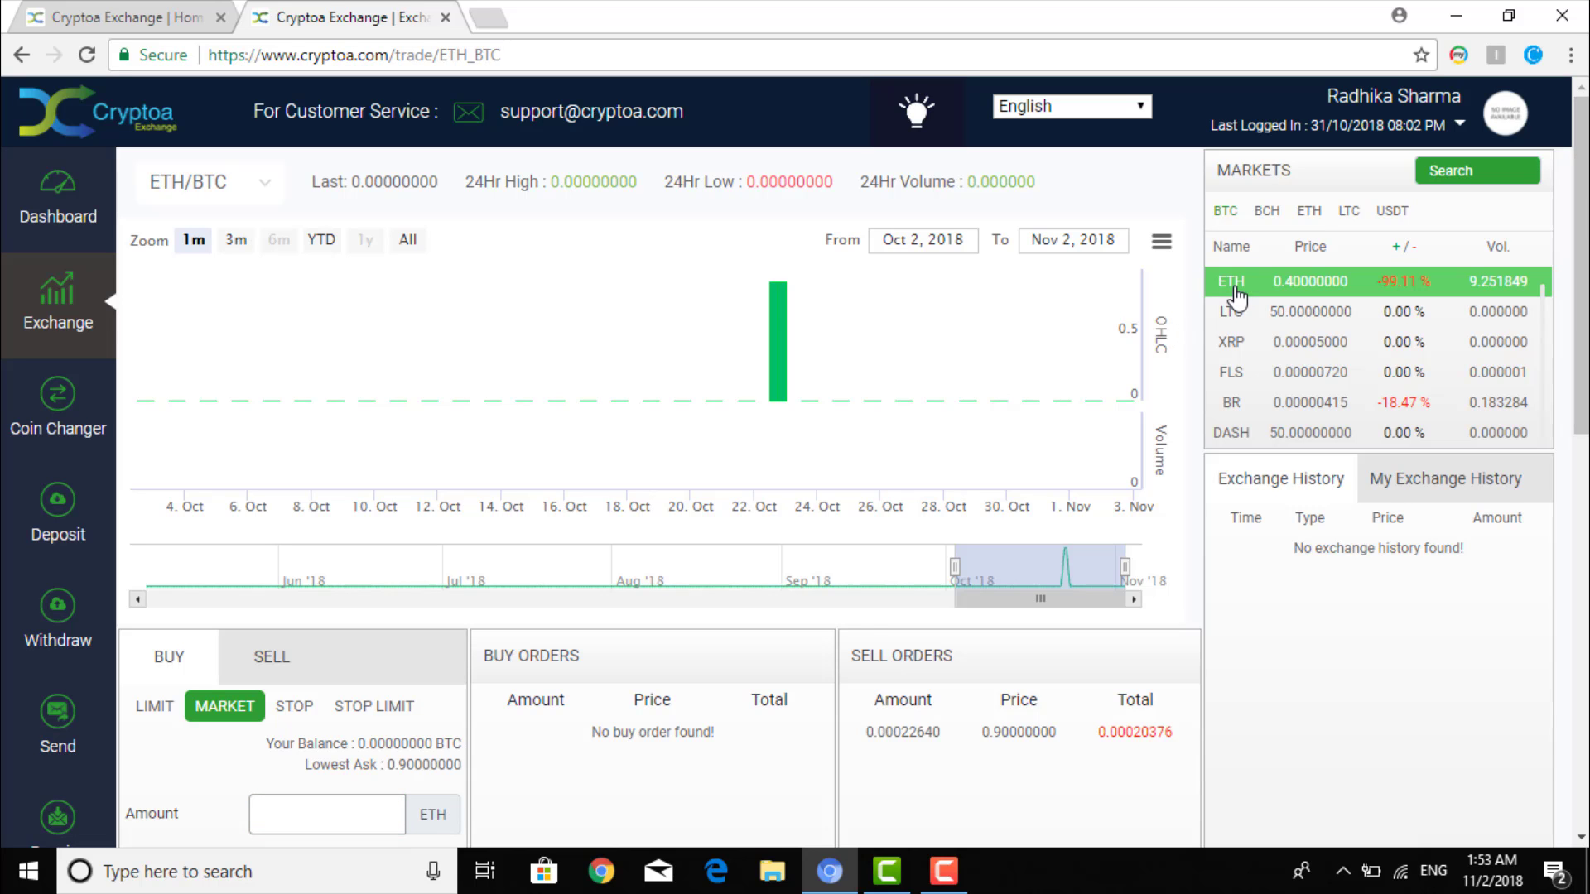
scroll(1581, 339, "down", 2)
scroll(1582, 339, "down", 2)
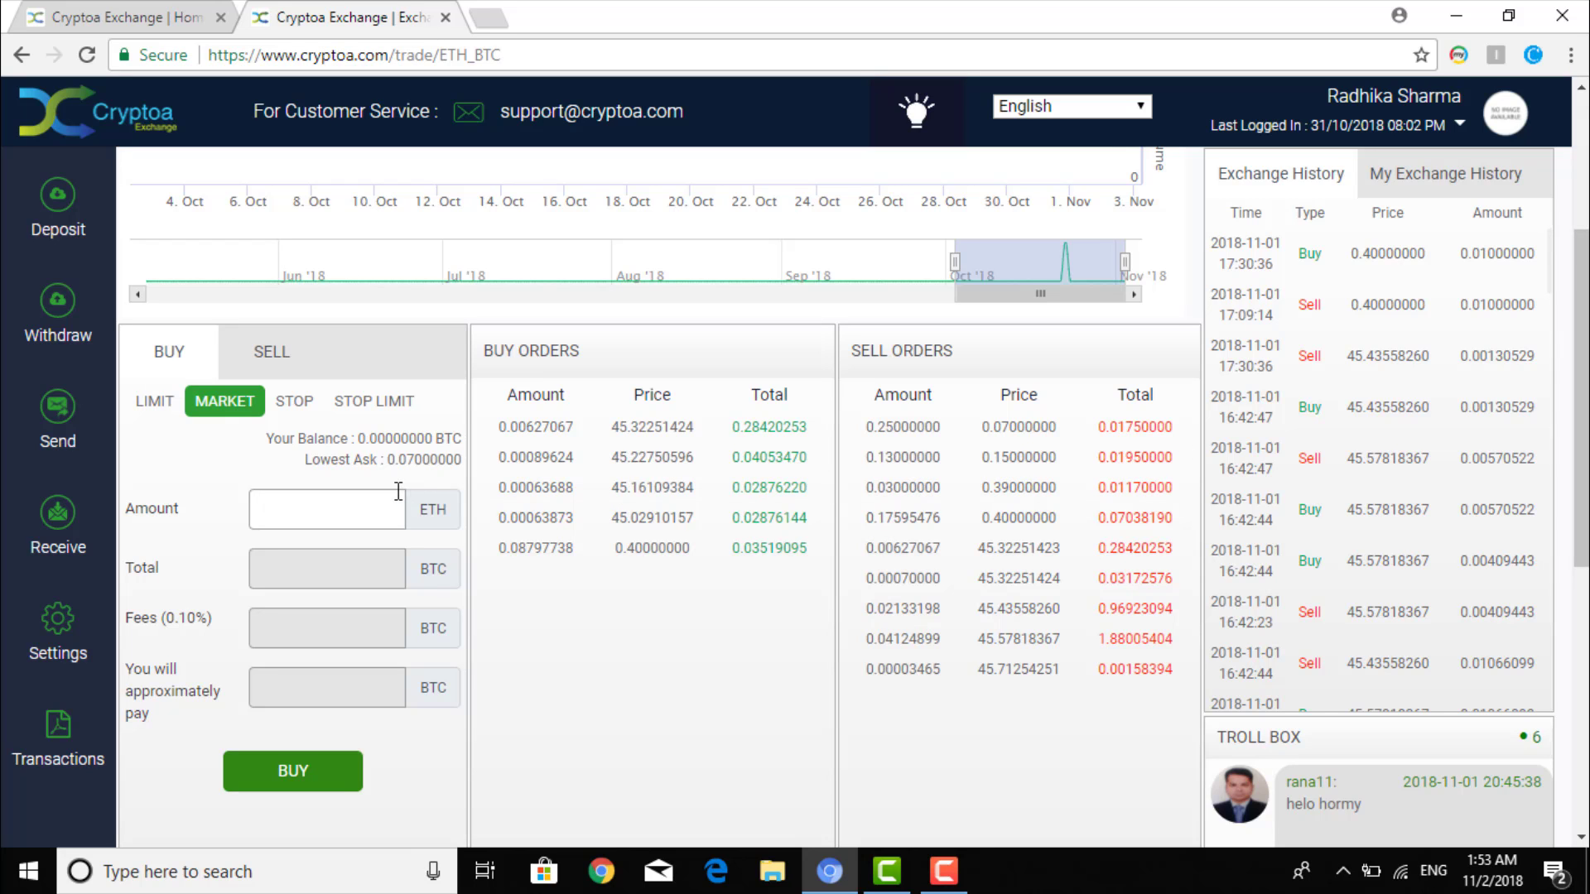
- Review the ETH/BTC exchange history and show the account's own exchange history
scroll(1577, 183, "up", 3)
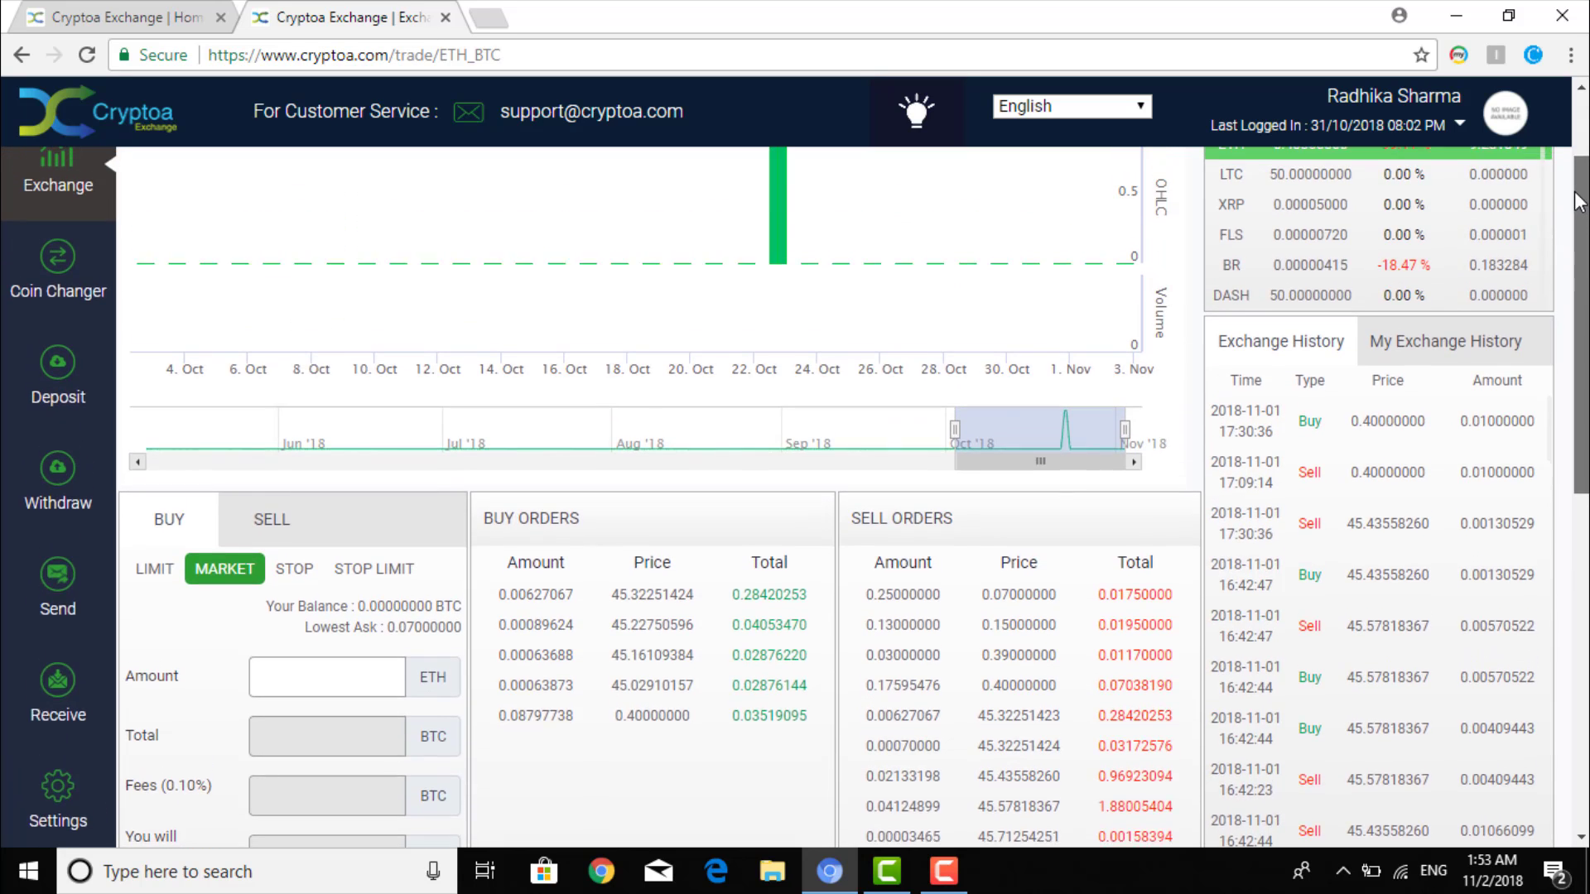
left_click_drag(1578, 184, 1578, 230)
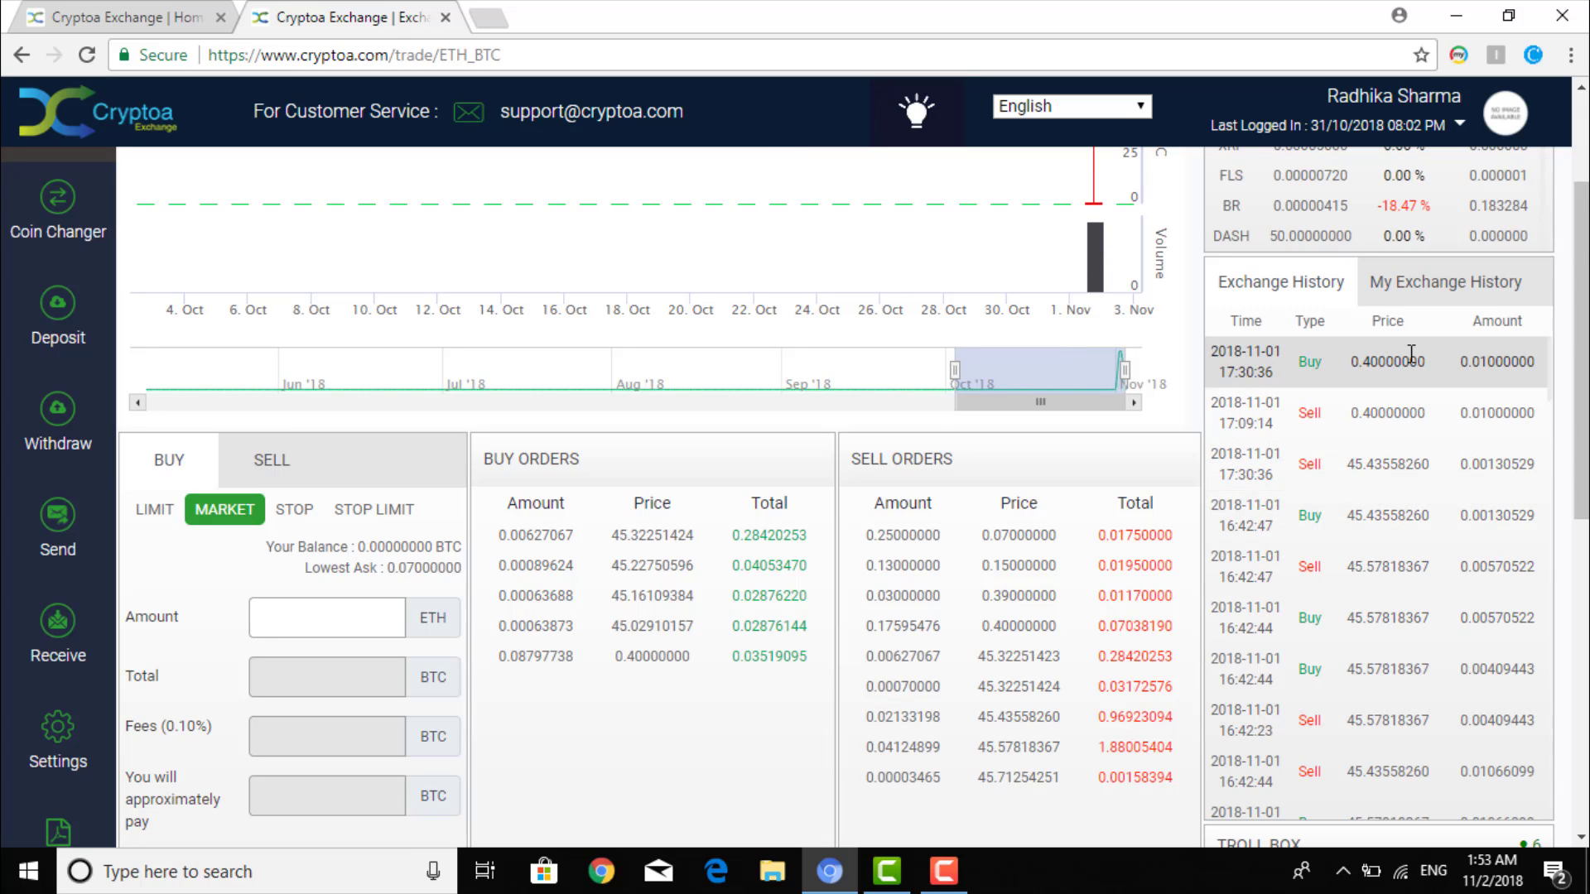
left_click(1424, 309)
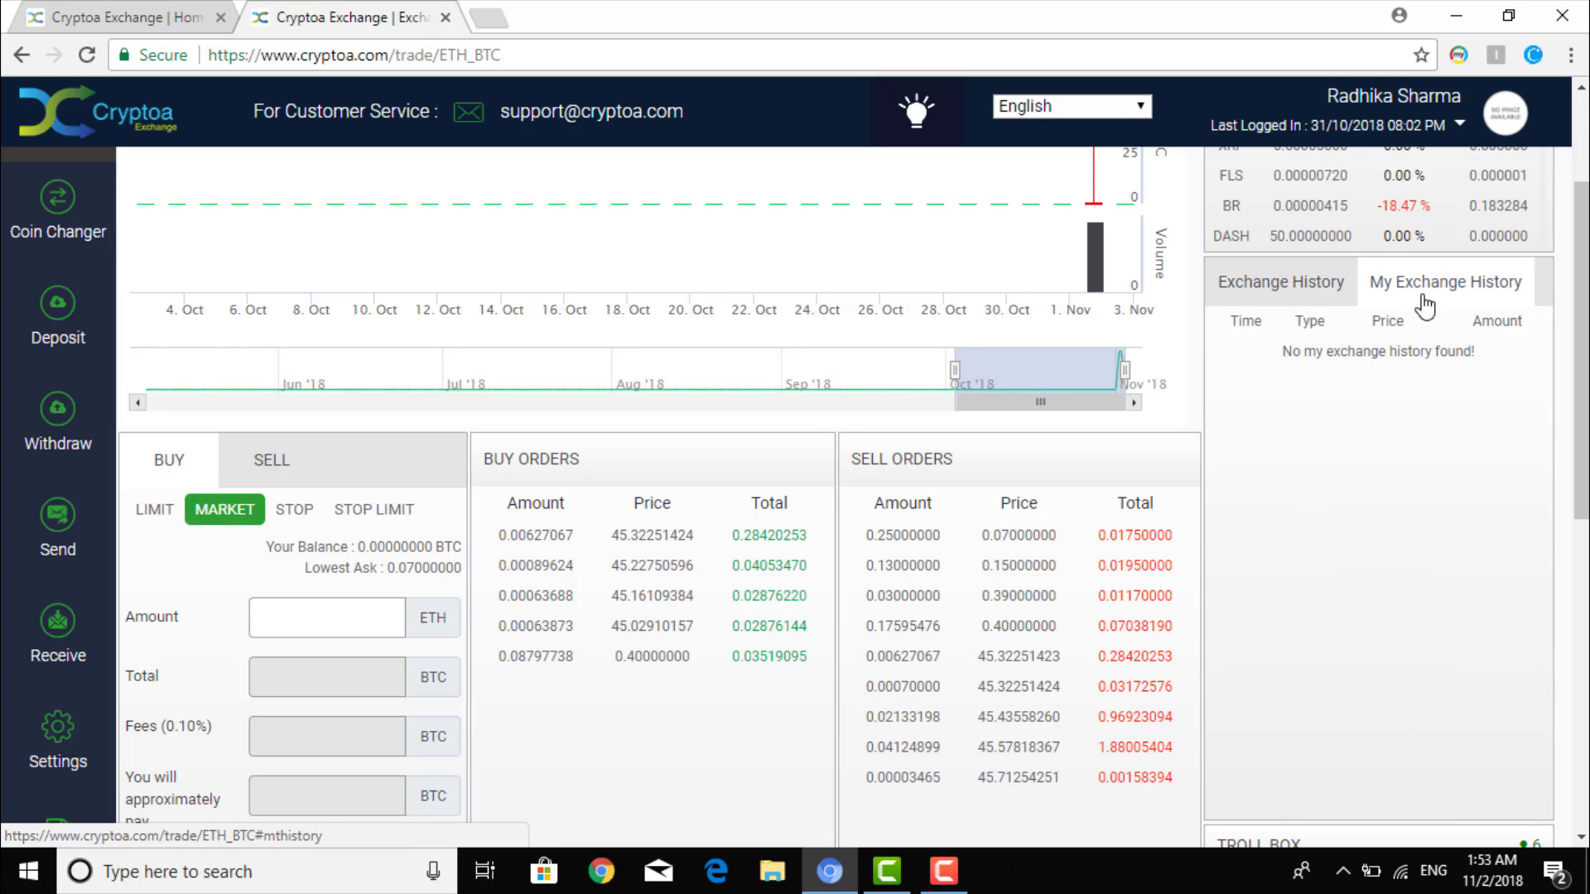
- Go through the LTC, XRP and FLS markets against BTC and open the BR/BTC market
scroll(1571, 301, "up", 2)
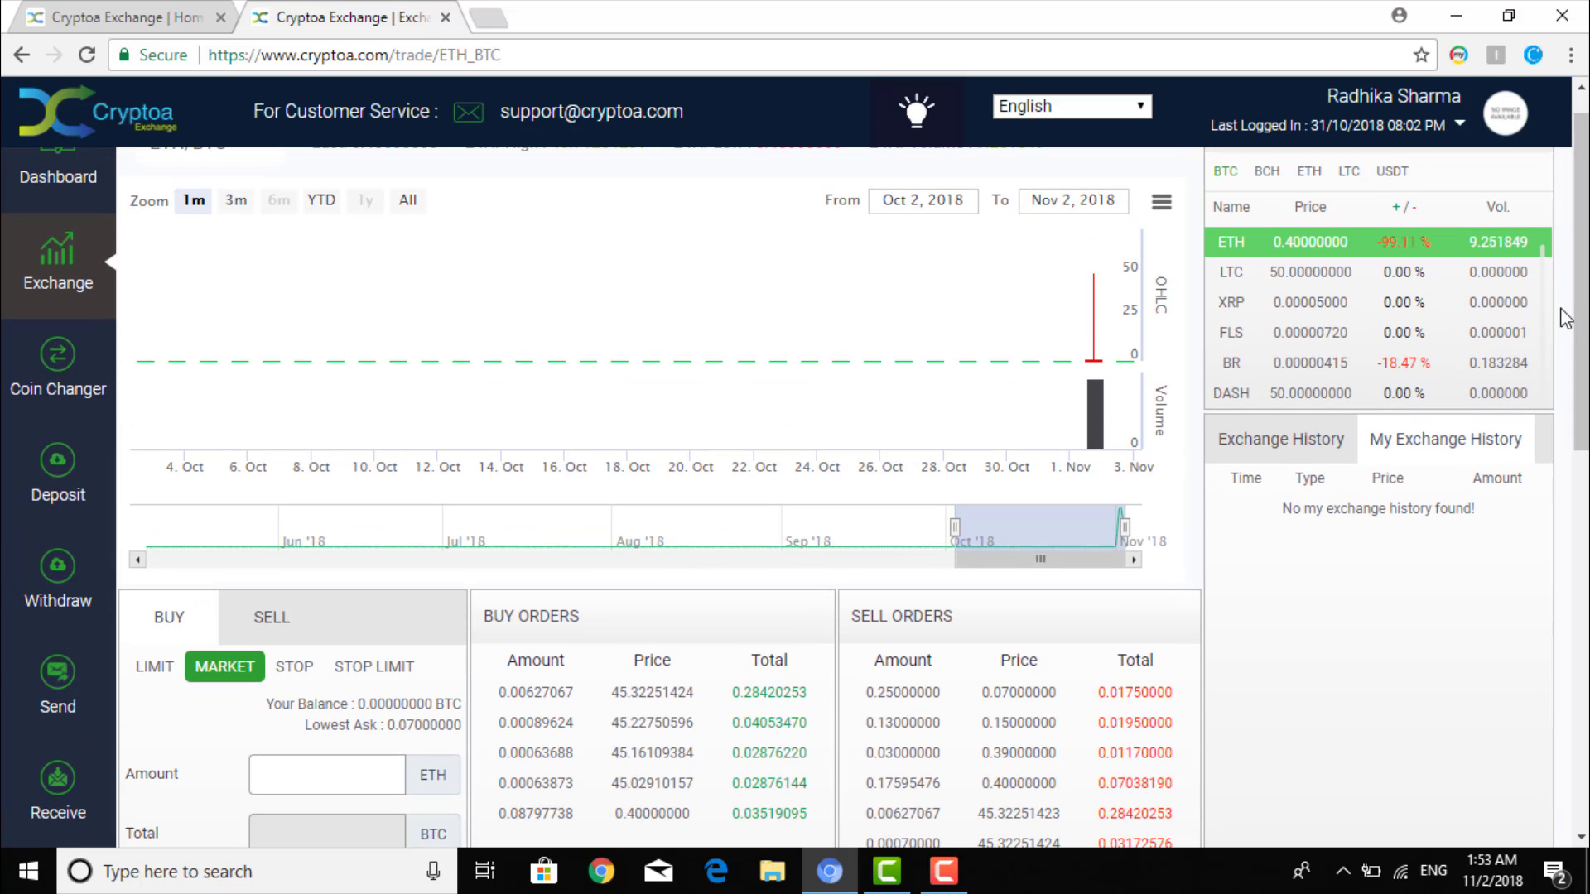
scroll(1542, 253, "up", 1)
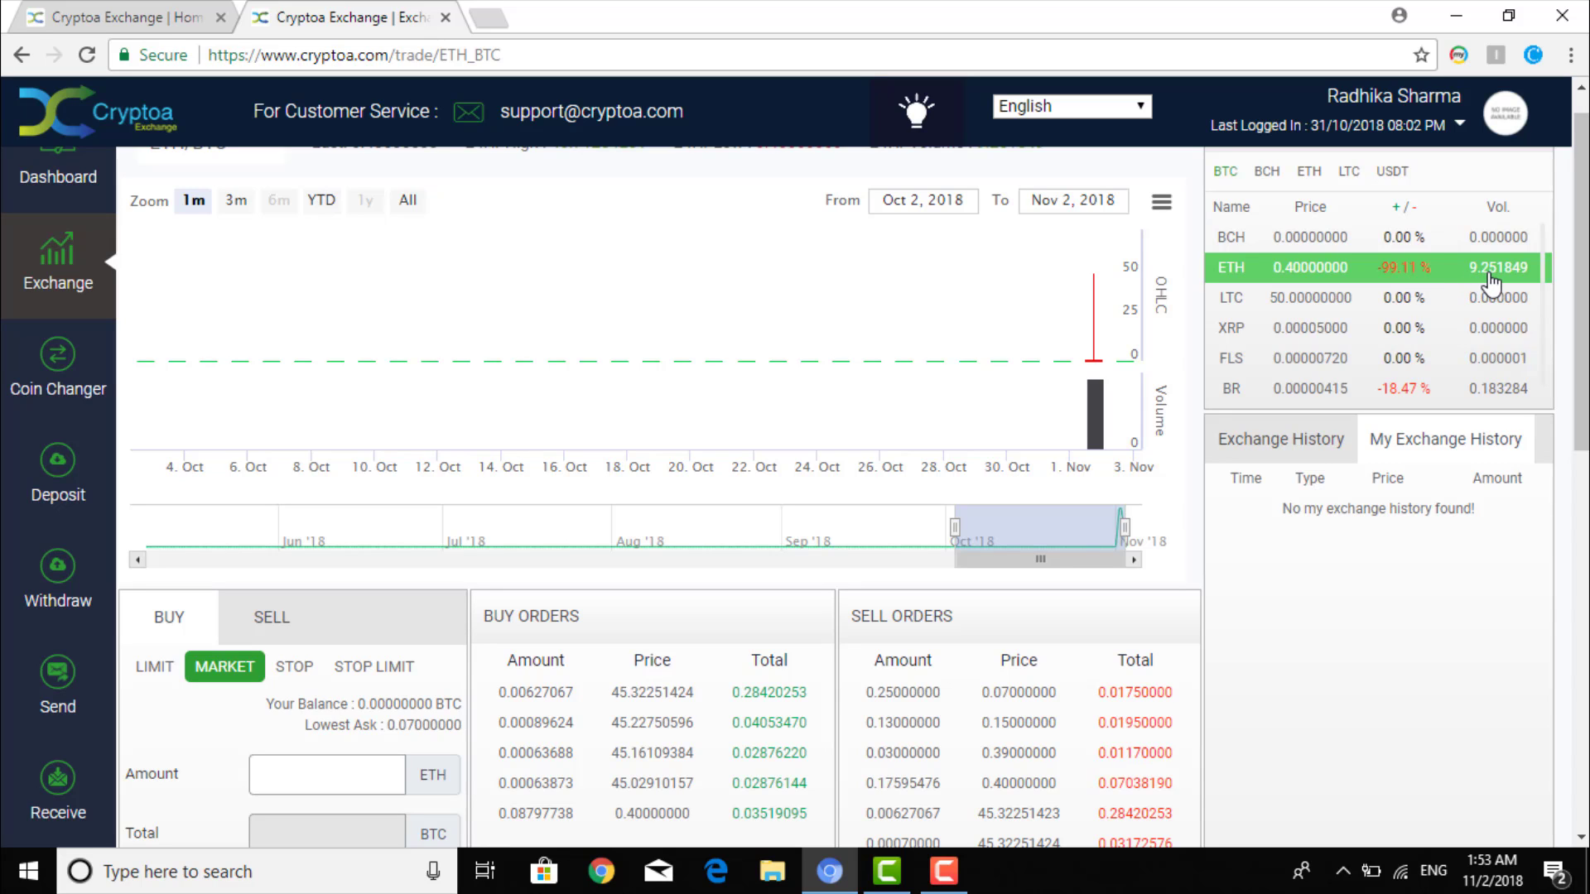
left_click(1289, 308)
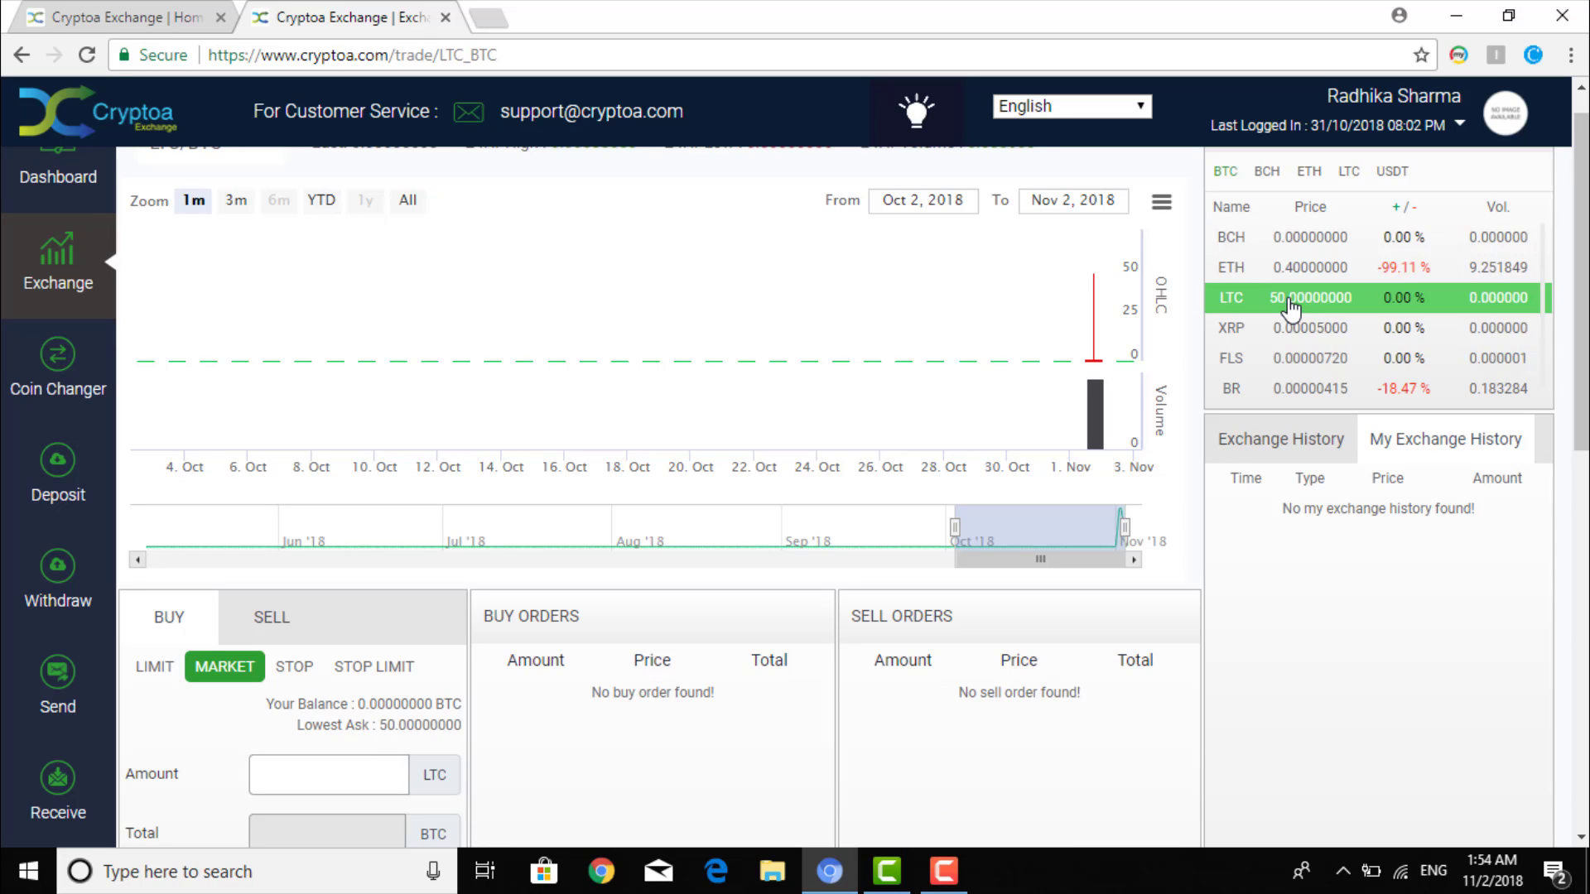
left_click(1257, 341)
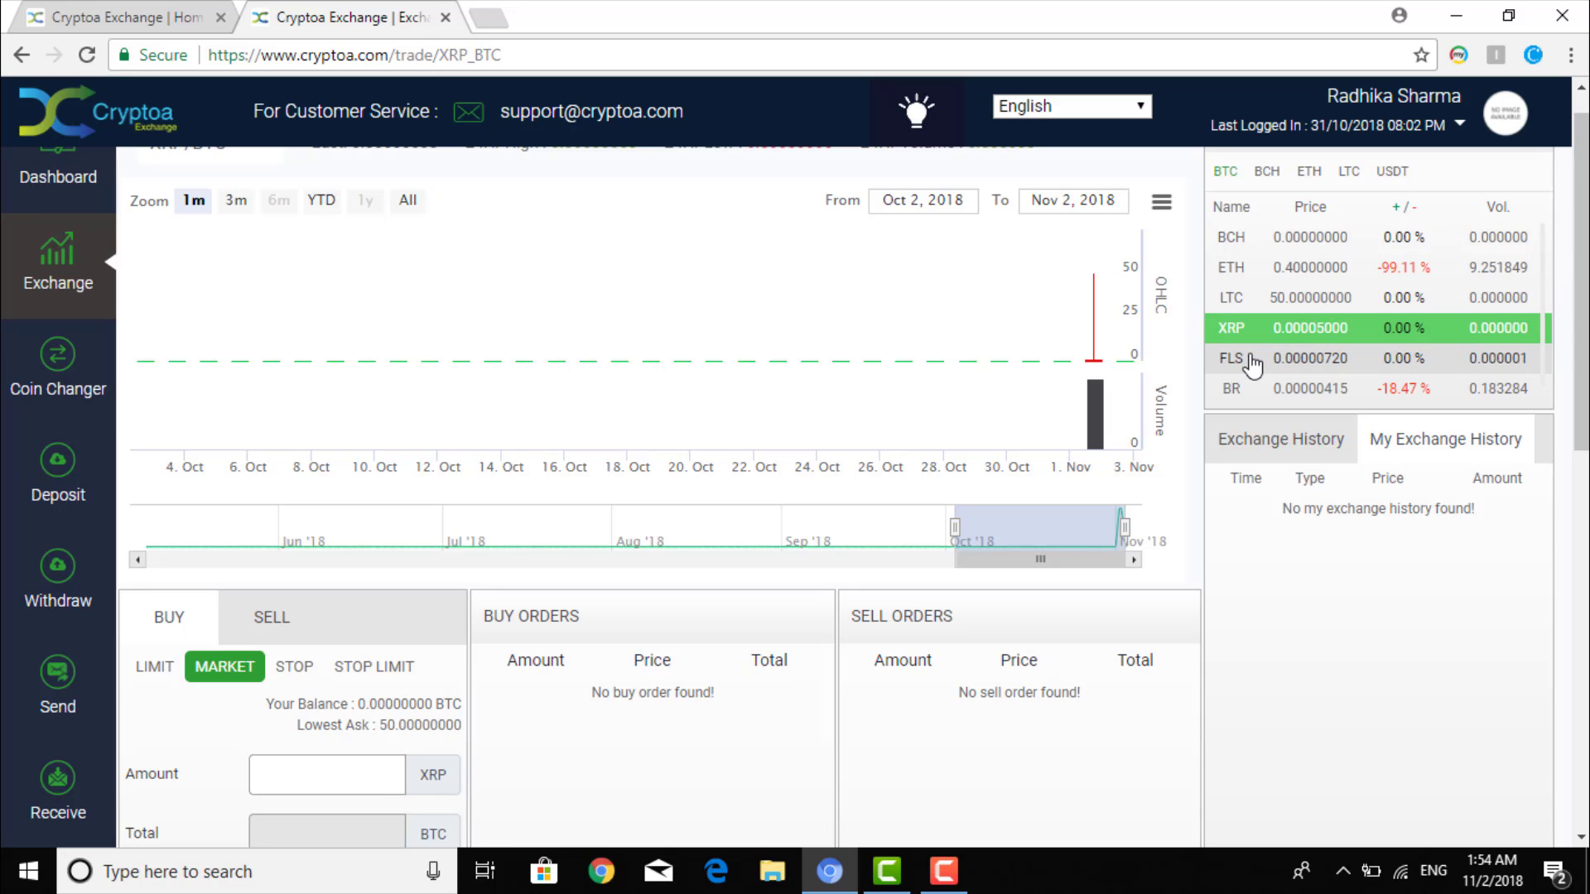
left_click(1251, 360)
left_click(1248, 395)
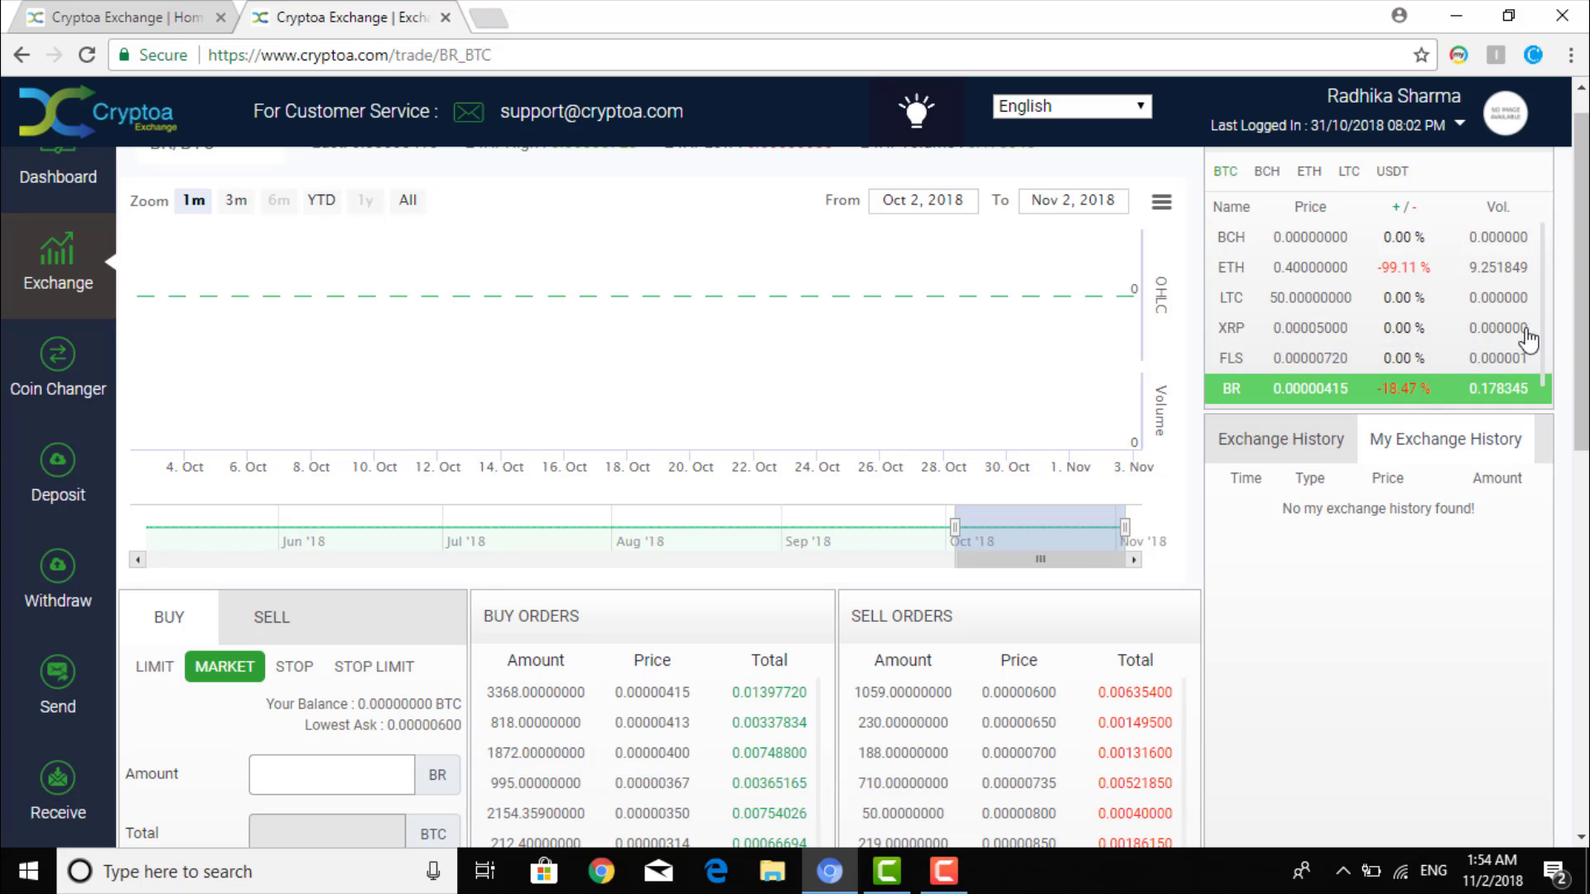
- Enter an amount of 1000 BR in the Market buy order form
scroll(1541, 331, "down", 1)
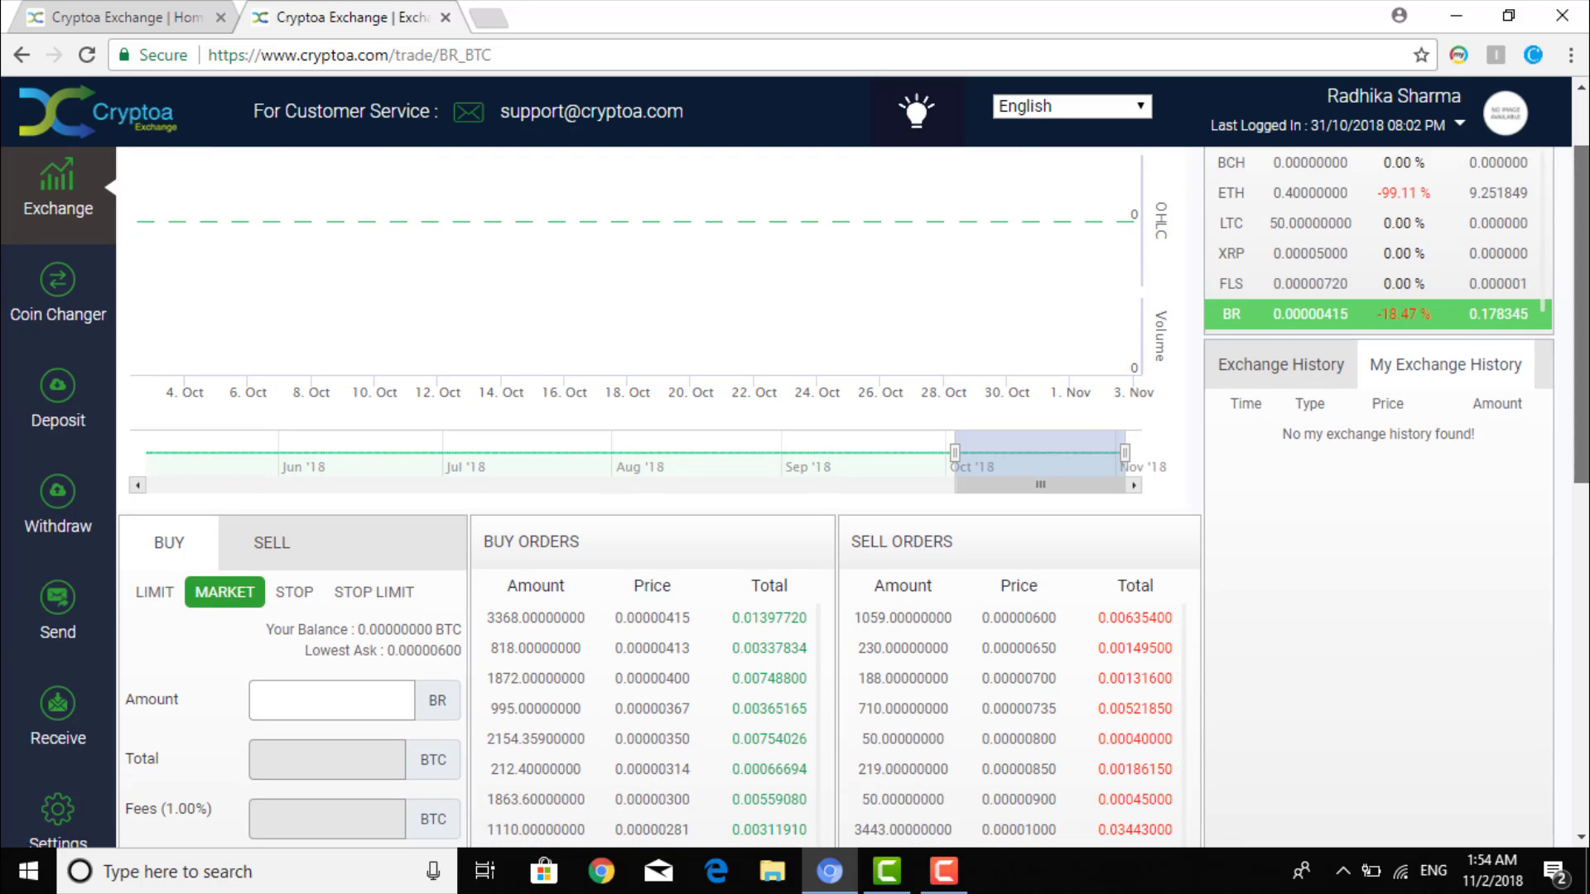
scroll(1541, 331, "down", 3)
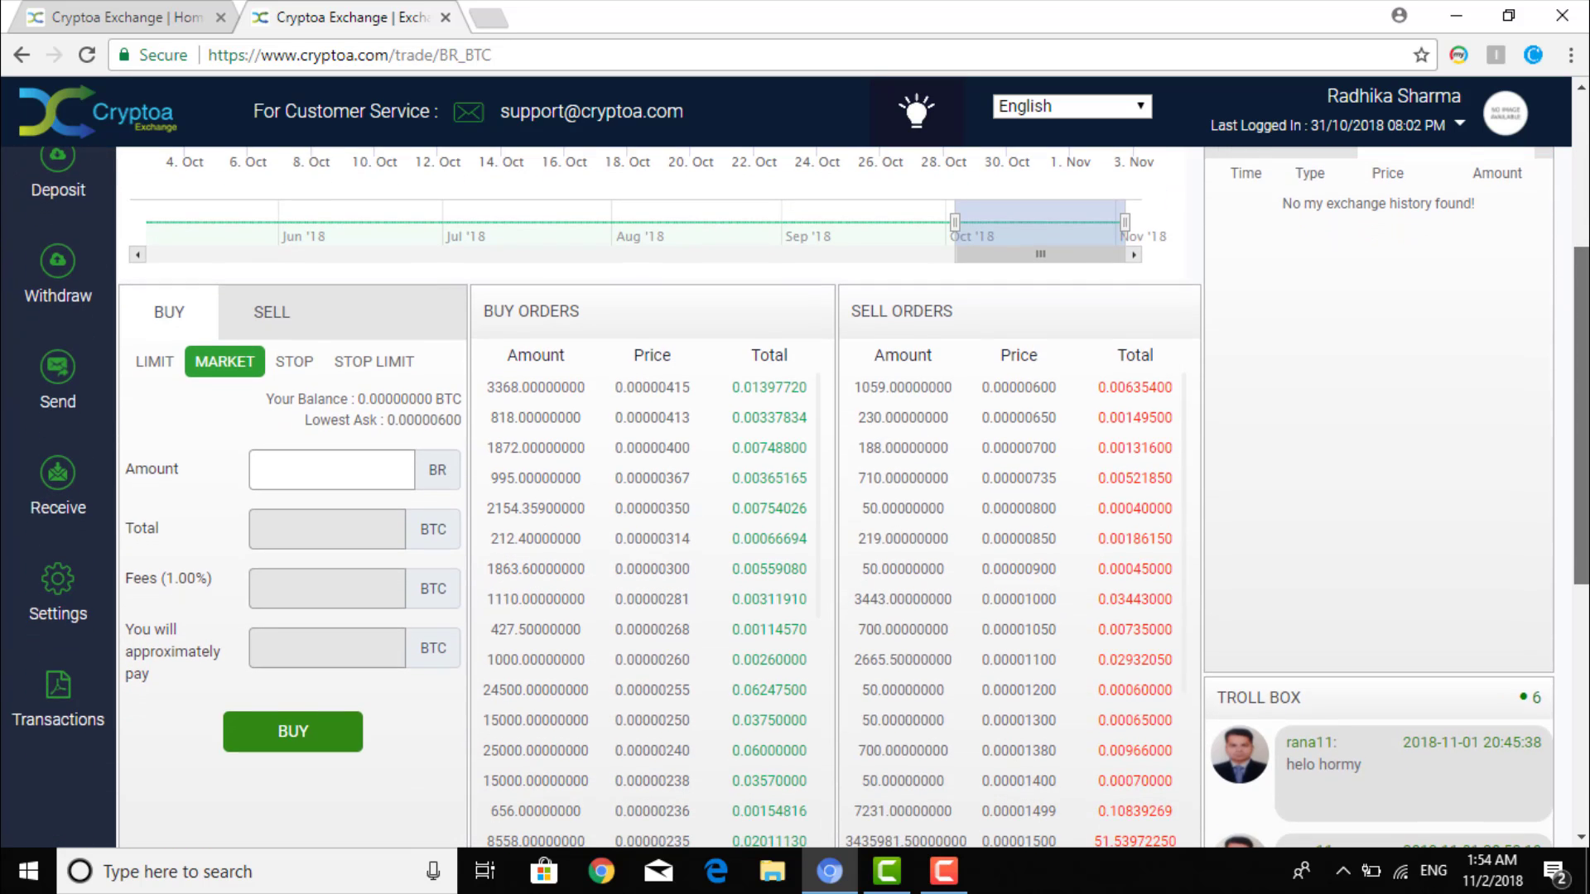
scroll(853, 497, "down", 1)
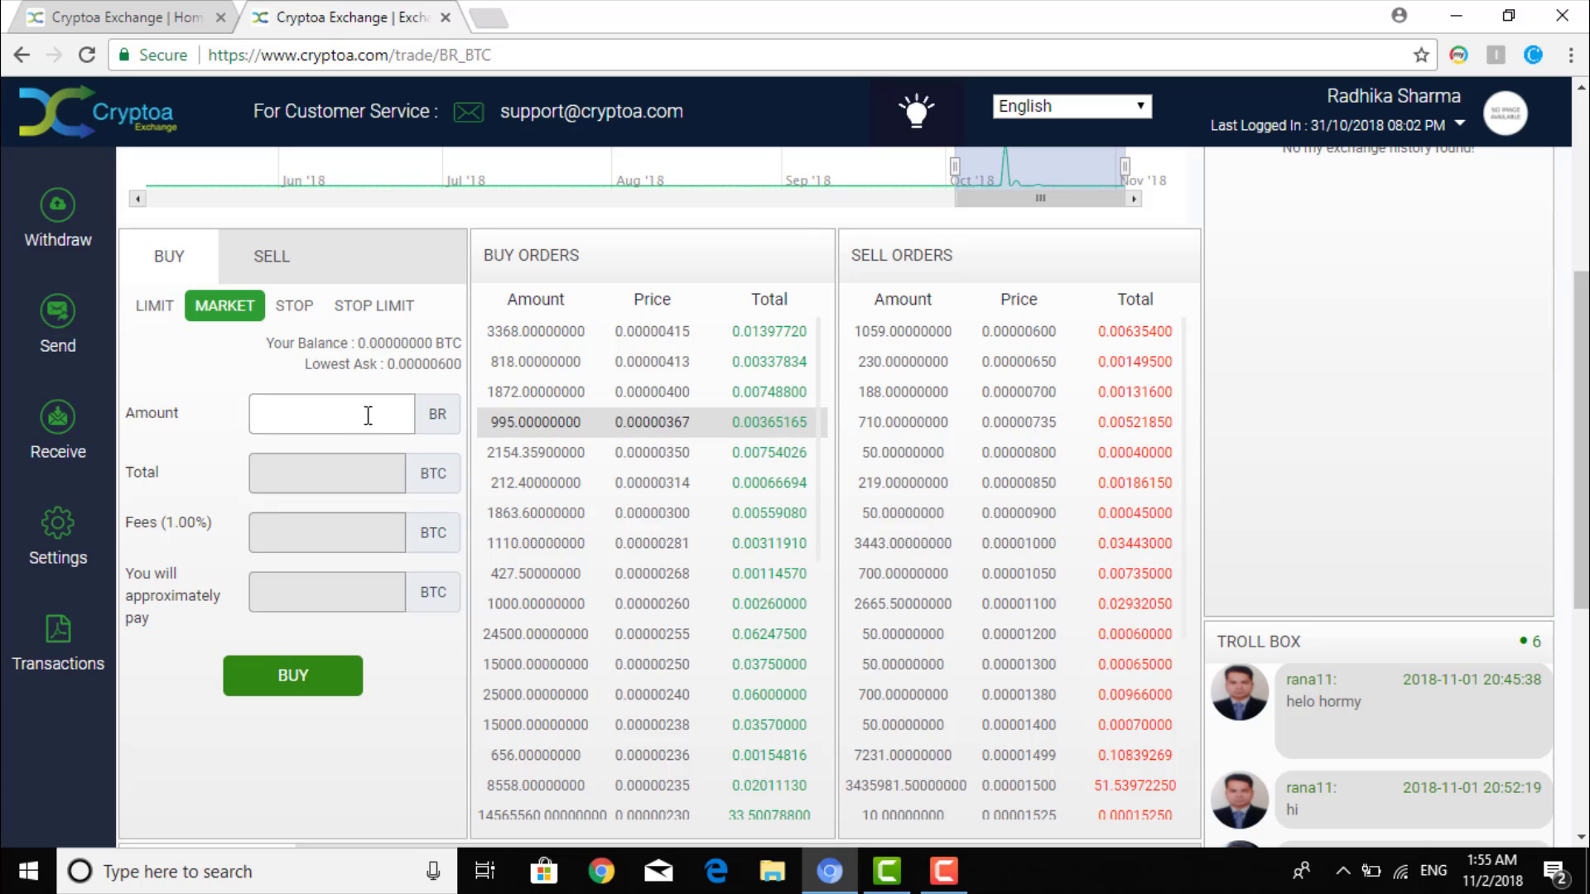
left_click(338, 414)
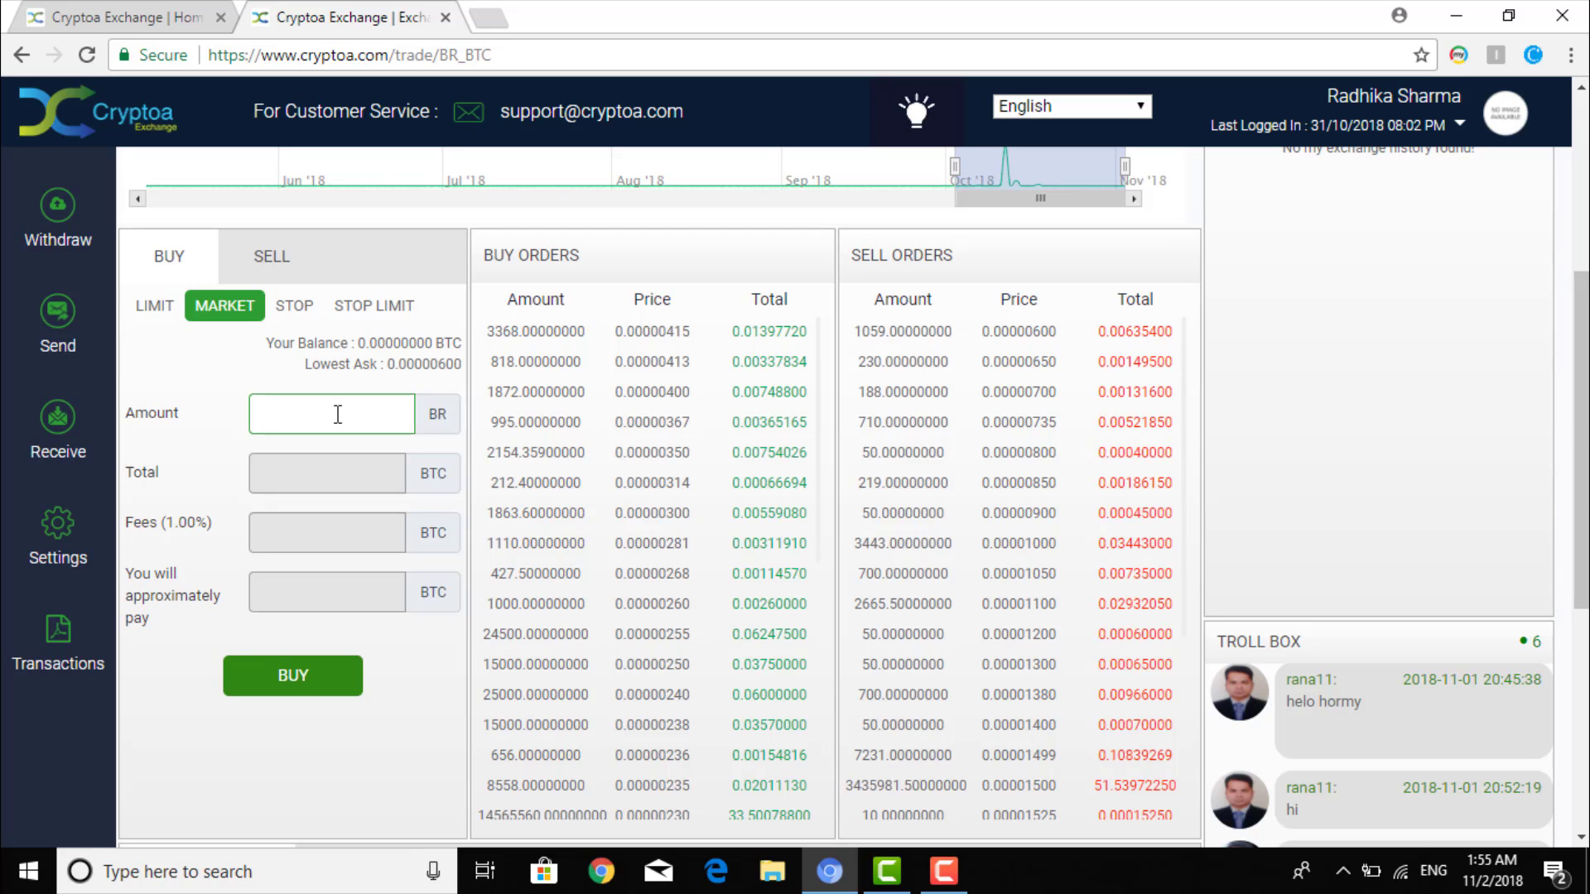
type("1000")
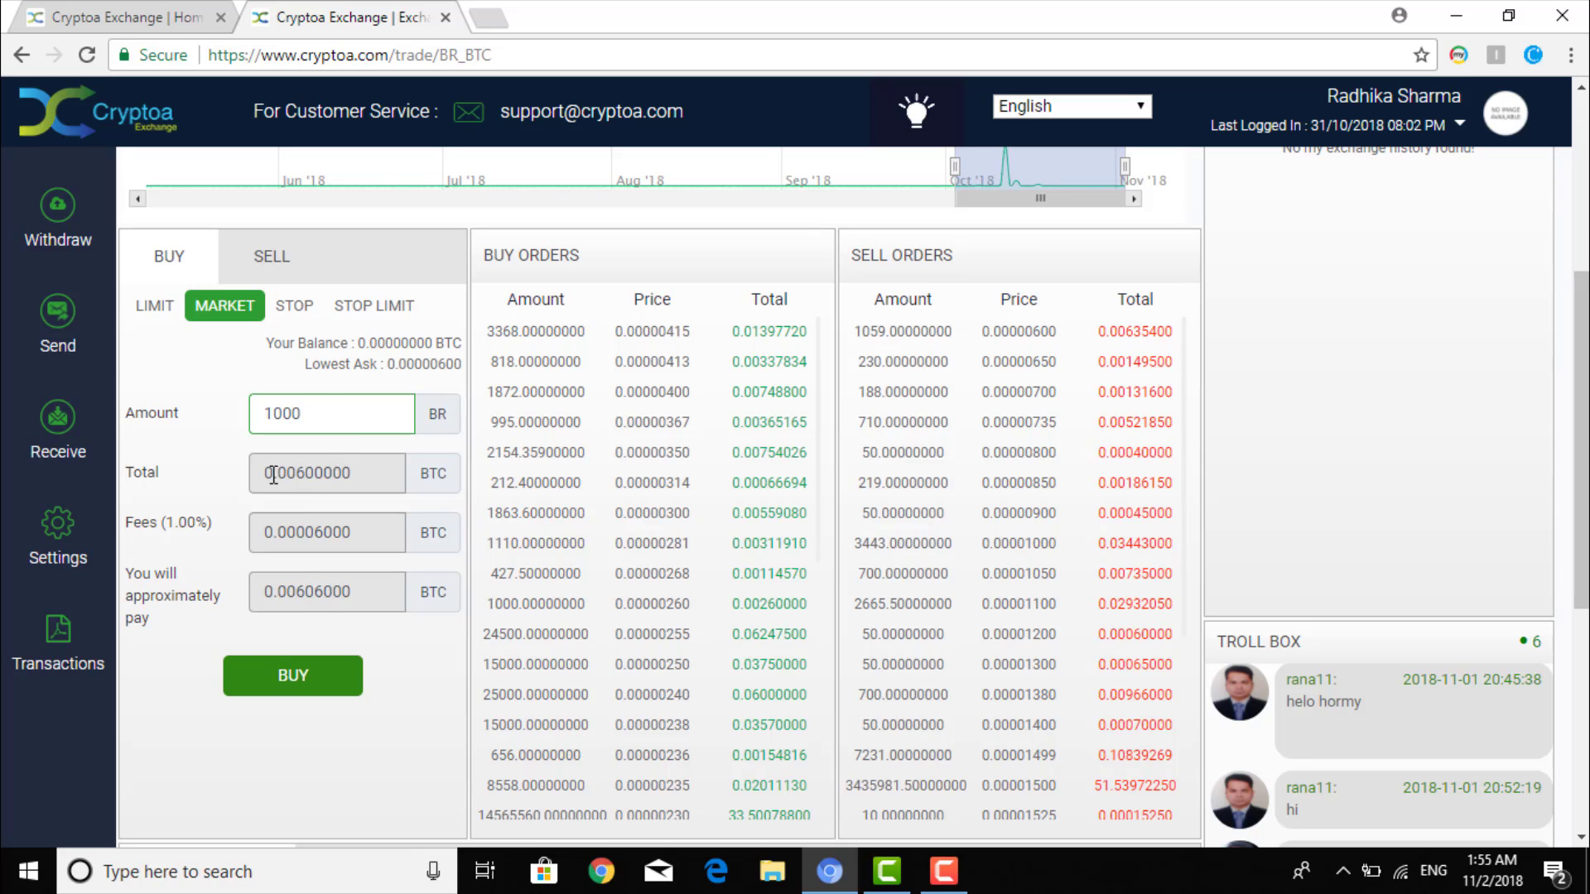
- Examine the calculated total, the fee and the approximate payment in BTC for the buy order
left_click_drag(261, 474, 352, 473)
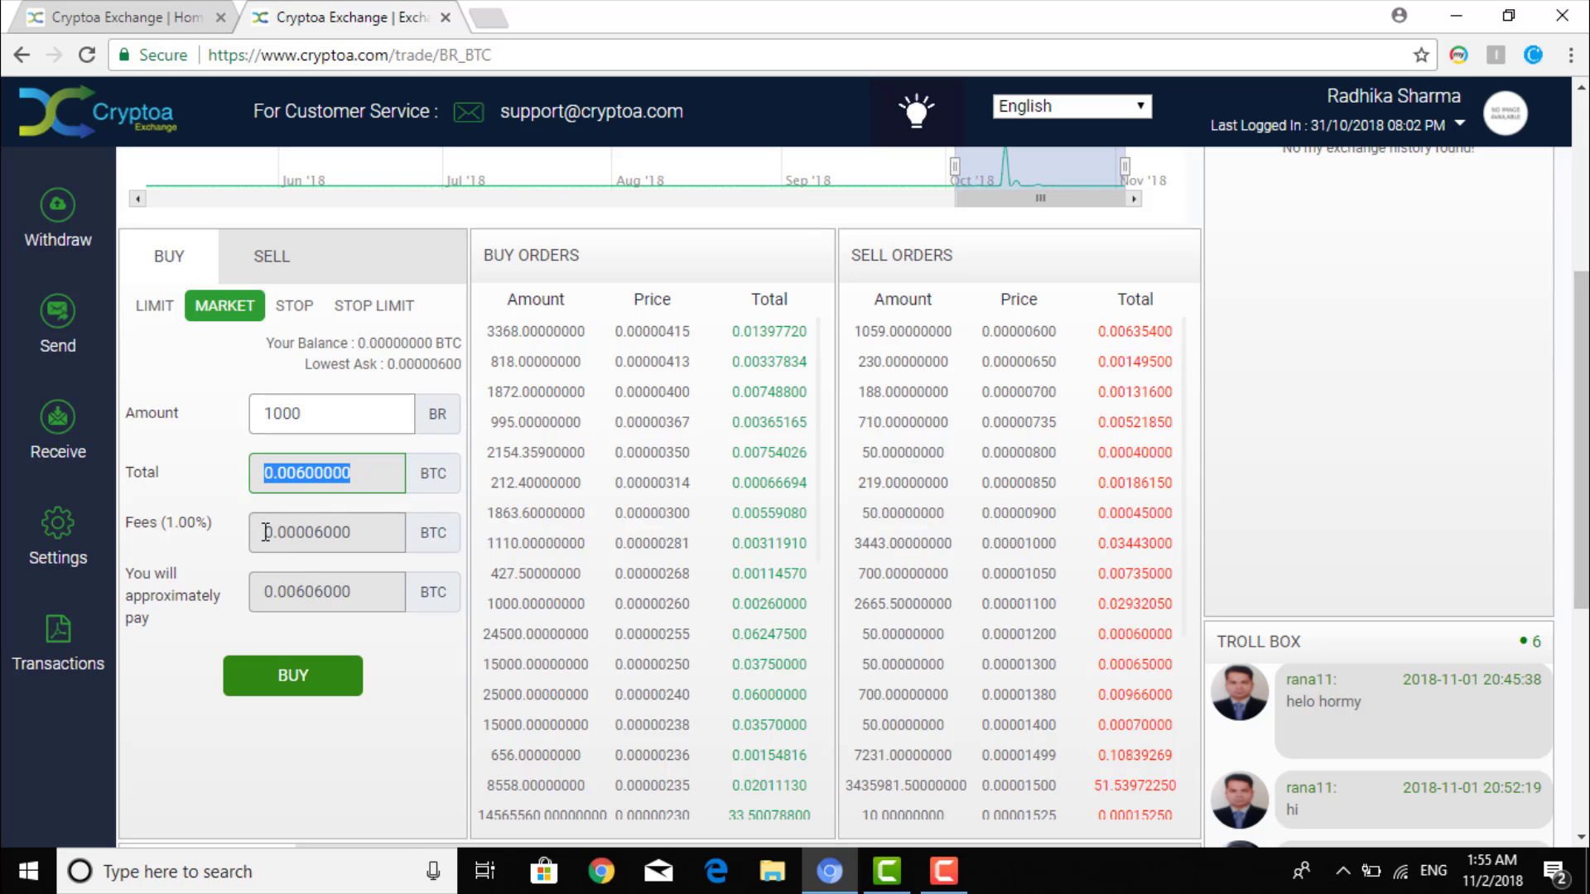
left_click_drag(261, 532, 355, 535)
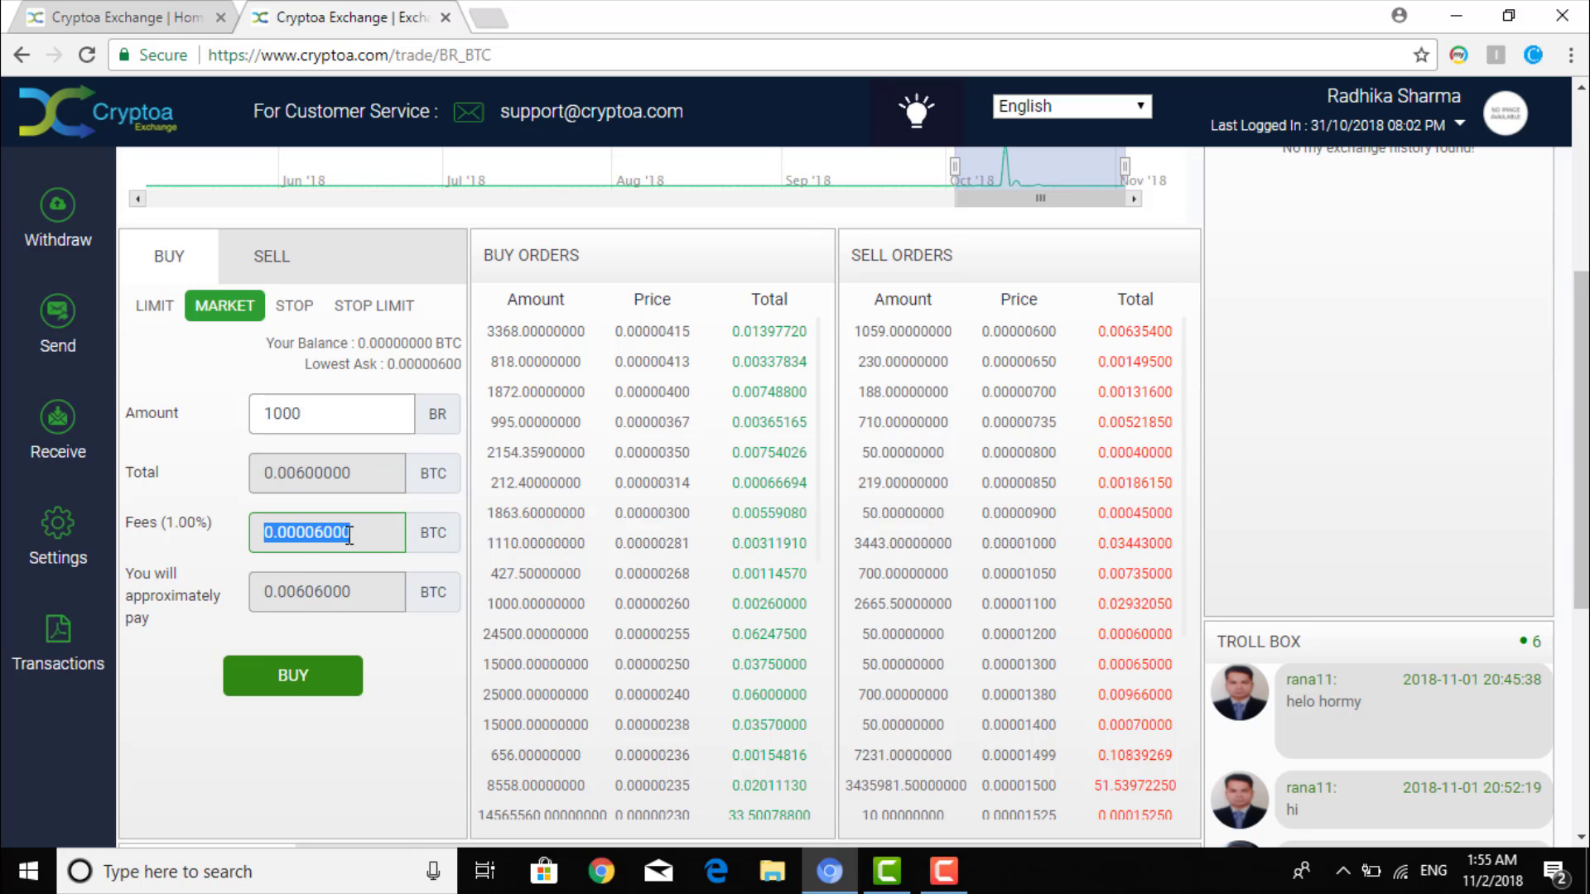
left_click(346, 535)
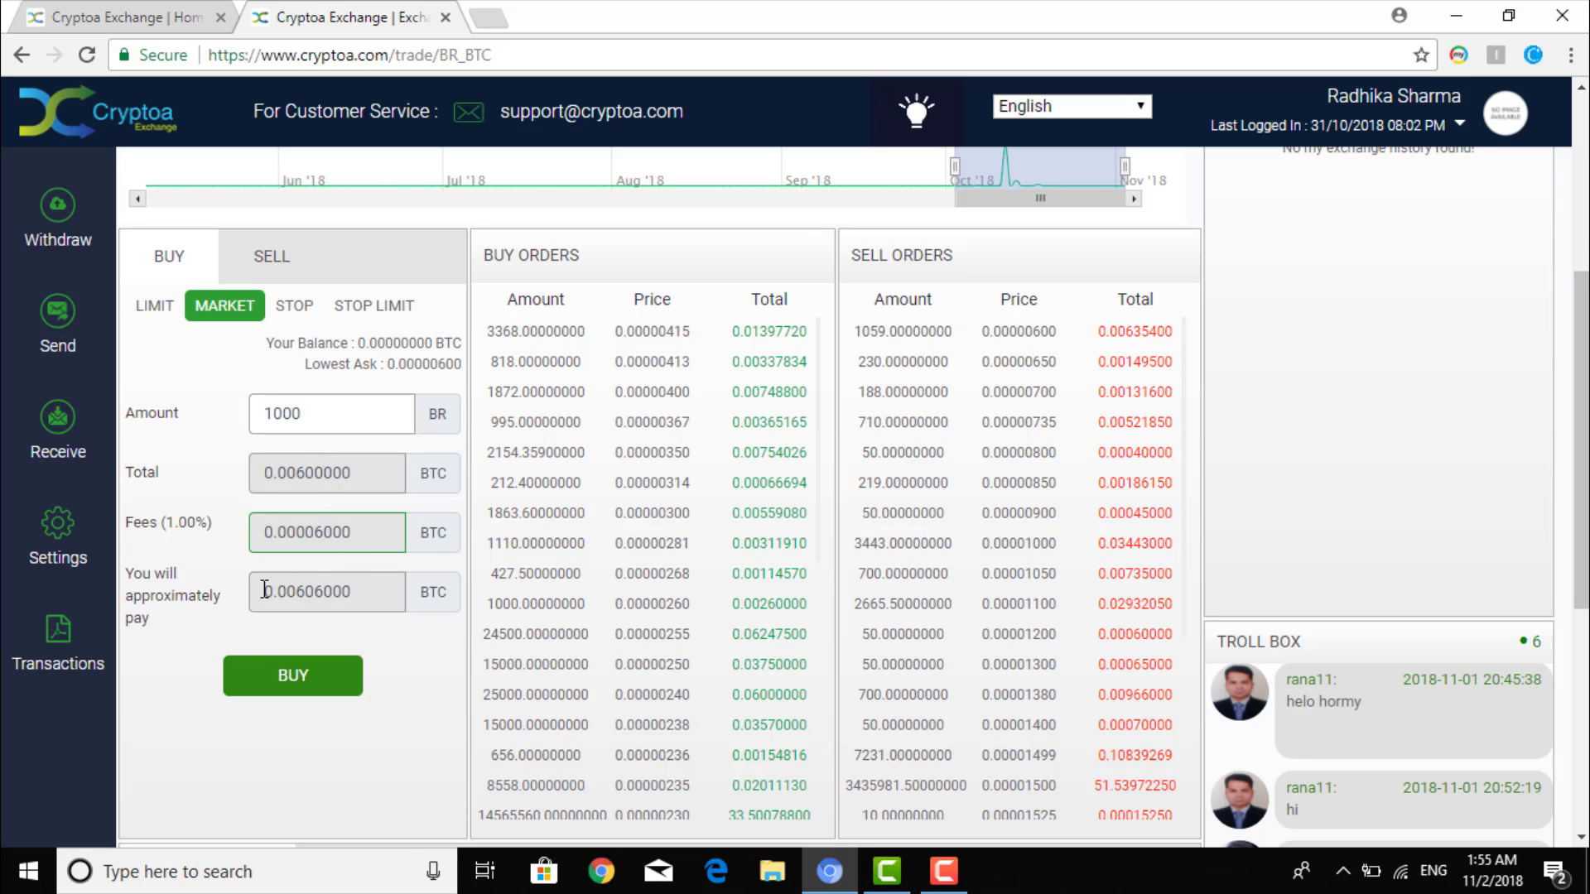
left_click_drag(261, 589, 272, 589)
left_click_drag(306, 473, 363, 481)
left_click_drag(314, 536, 354, 535)
left_click_drag(352, 592, 260, 588)
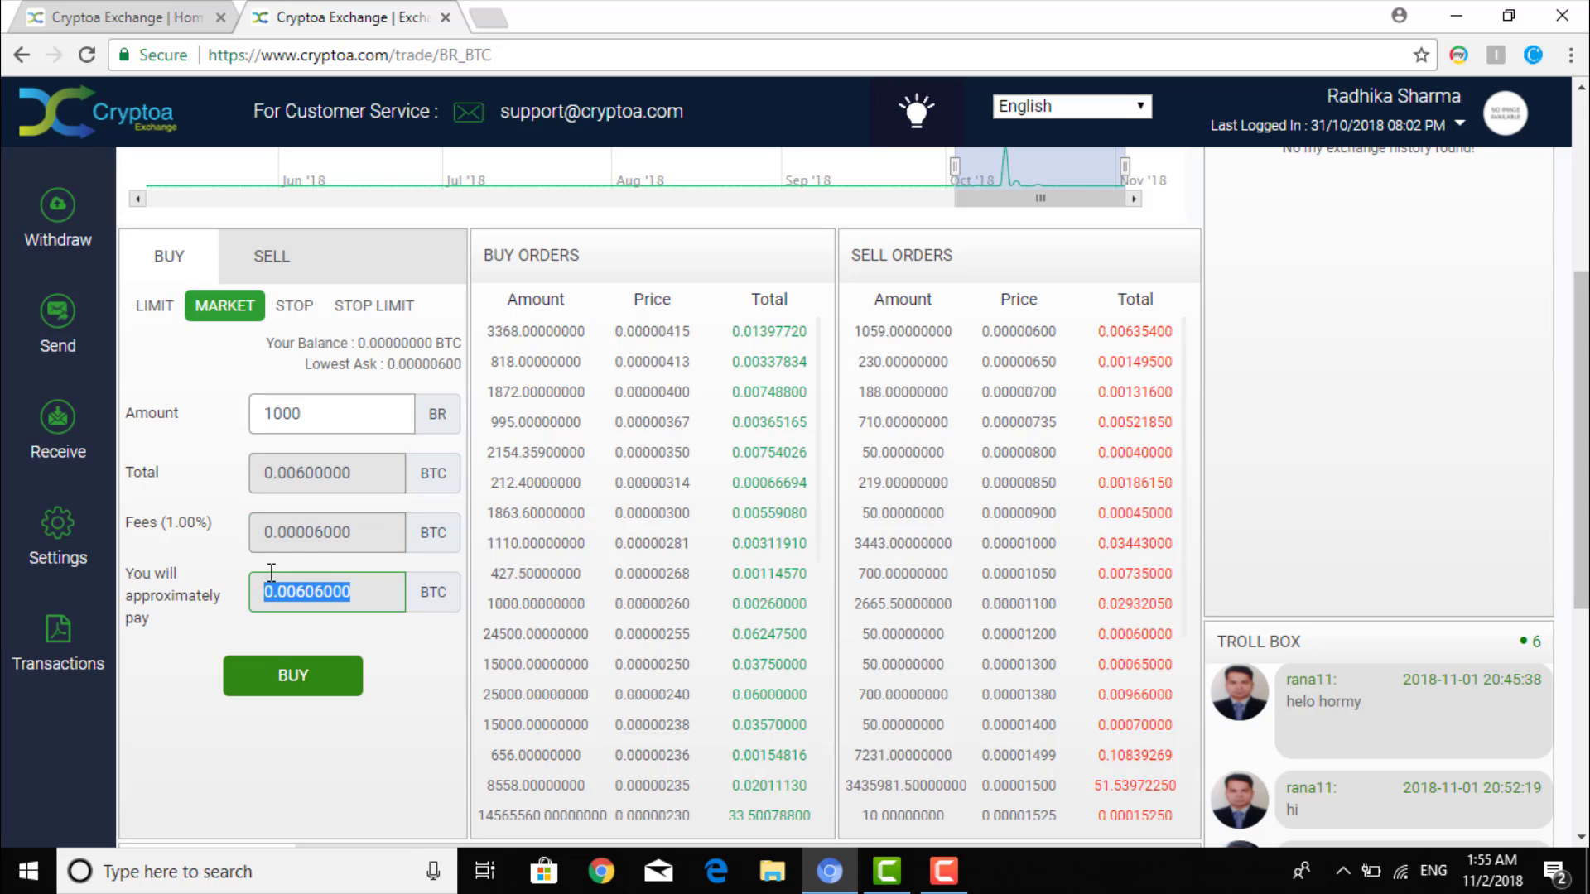
left_click(290, 530)
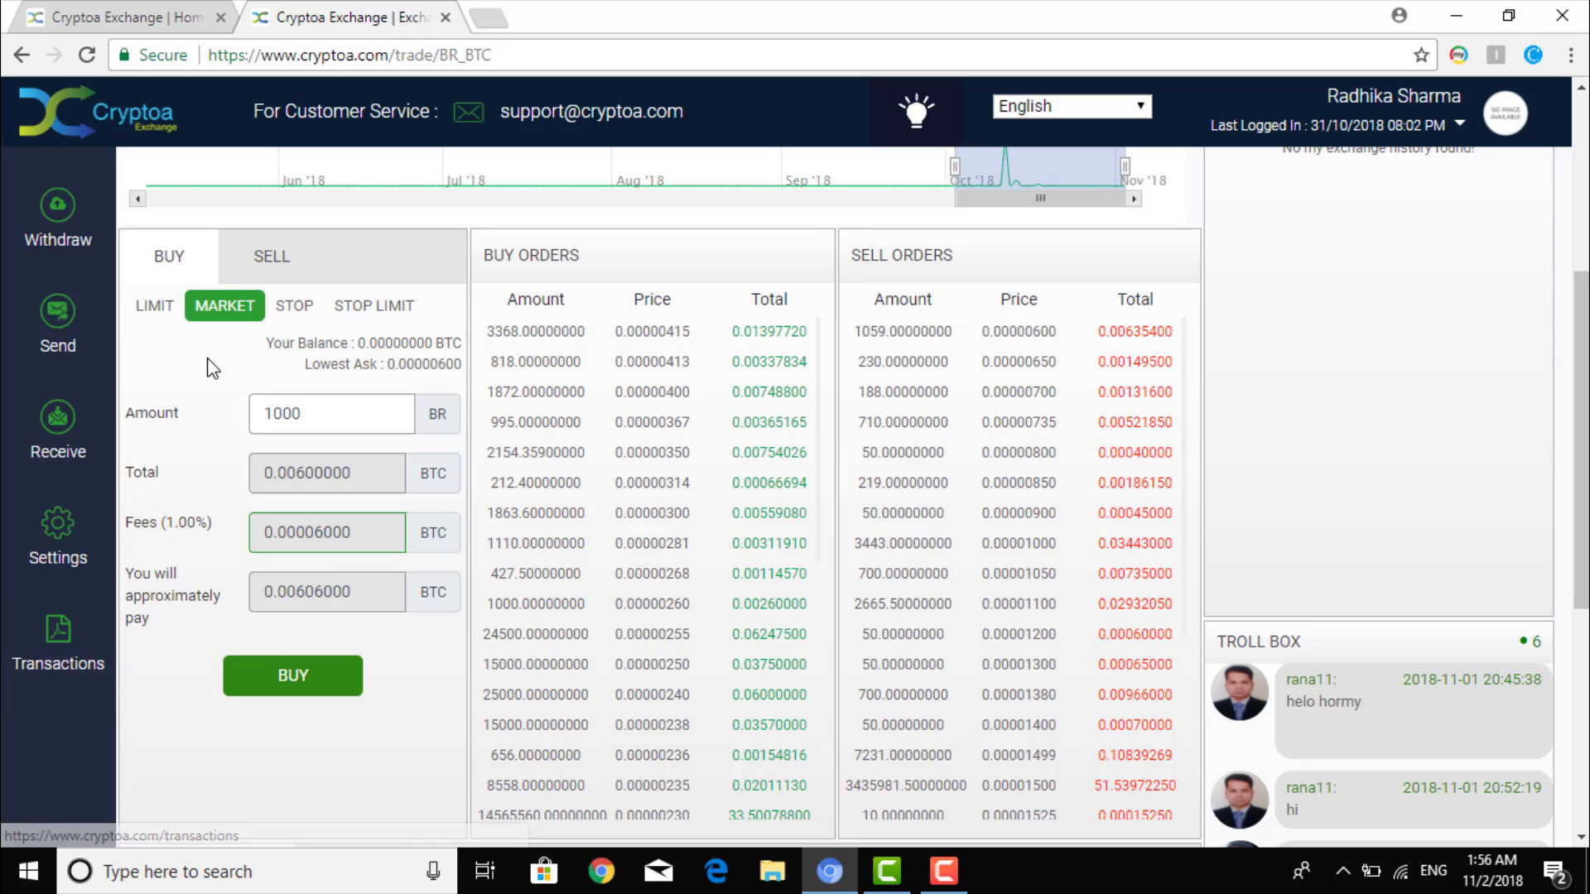
- Switch to a limit order and load the top BR buy order, priced at 0.00000415 BTC, into the order form
left_click(157, 307)
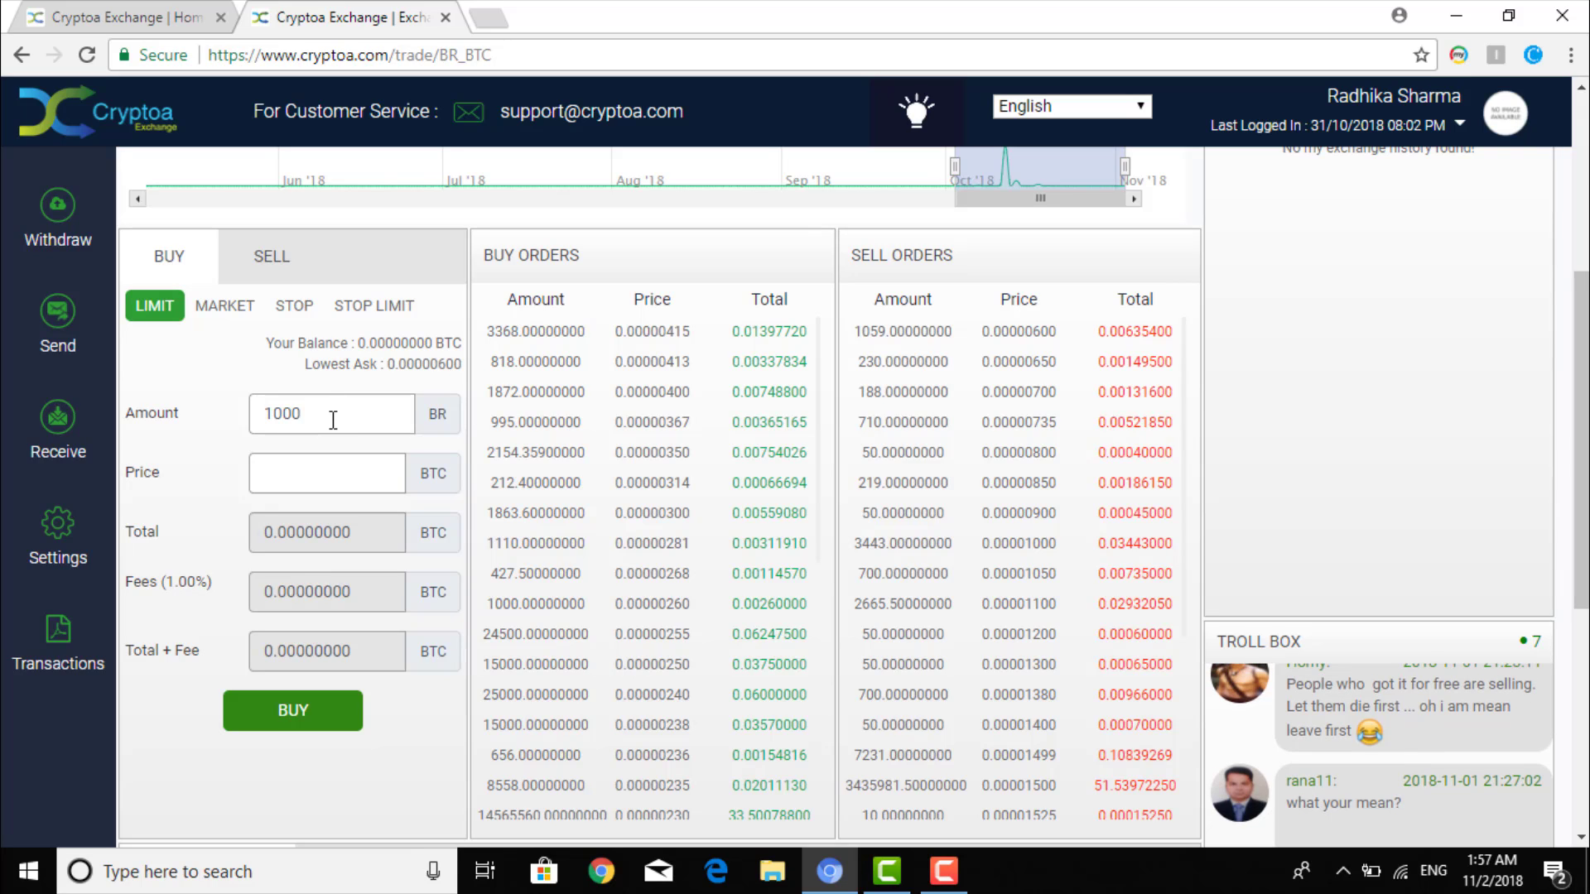
left_click(304, 471)
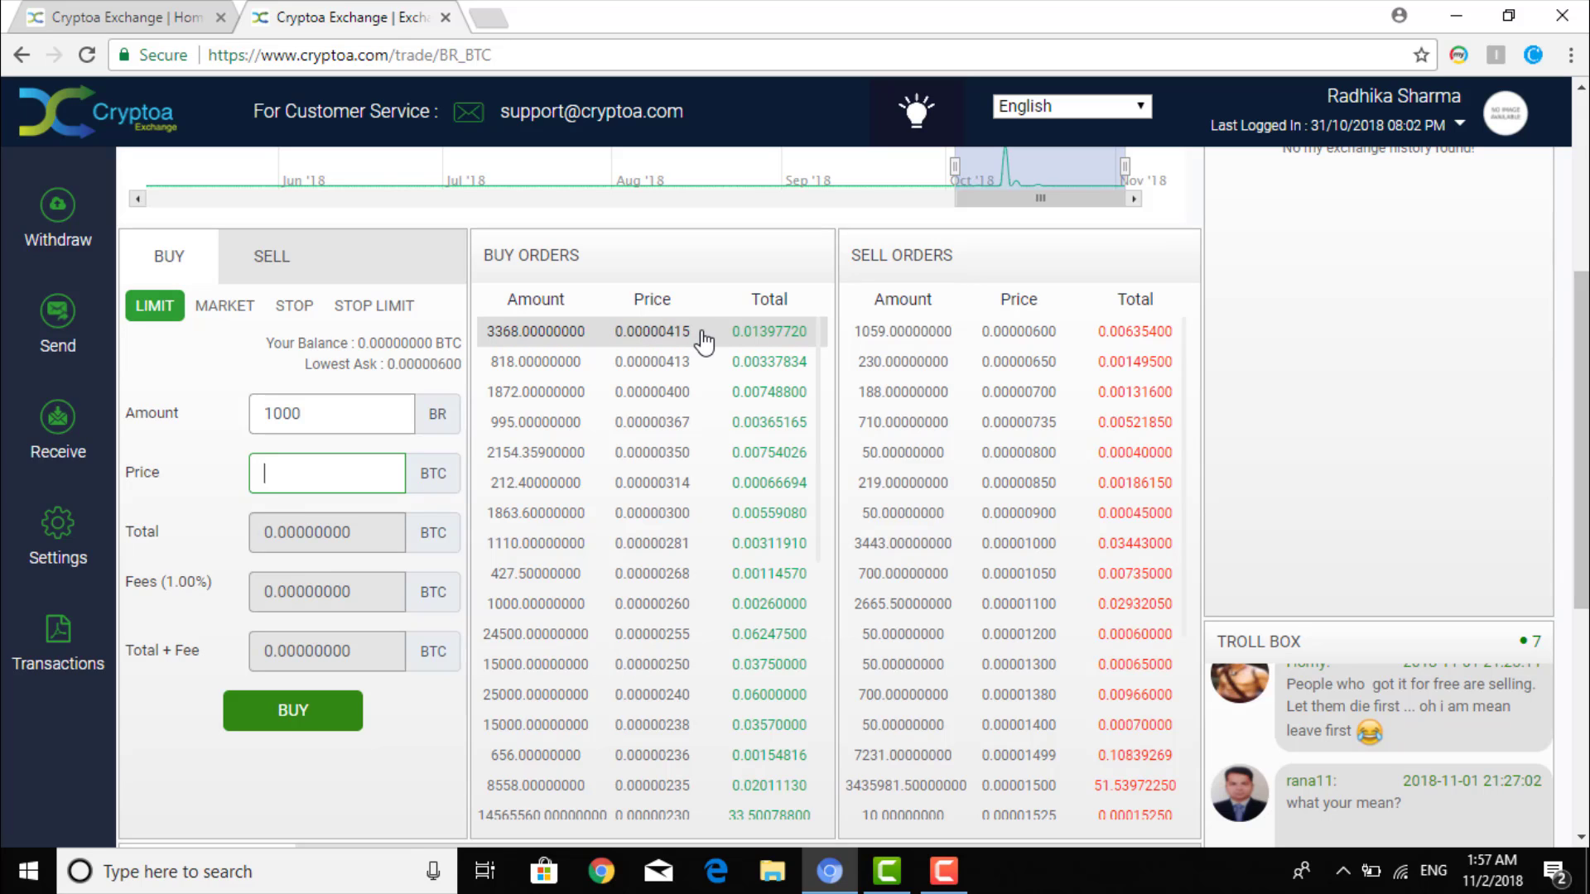
left_click_drag(703, 339, 611, 338)
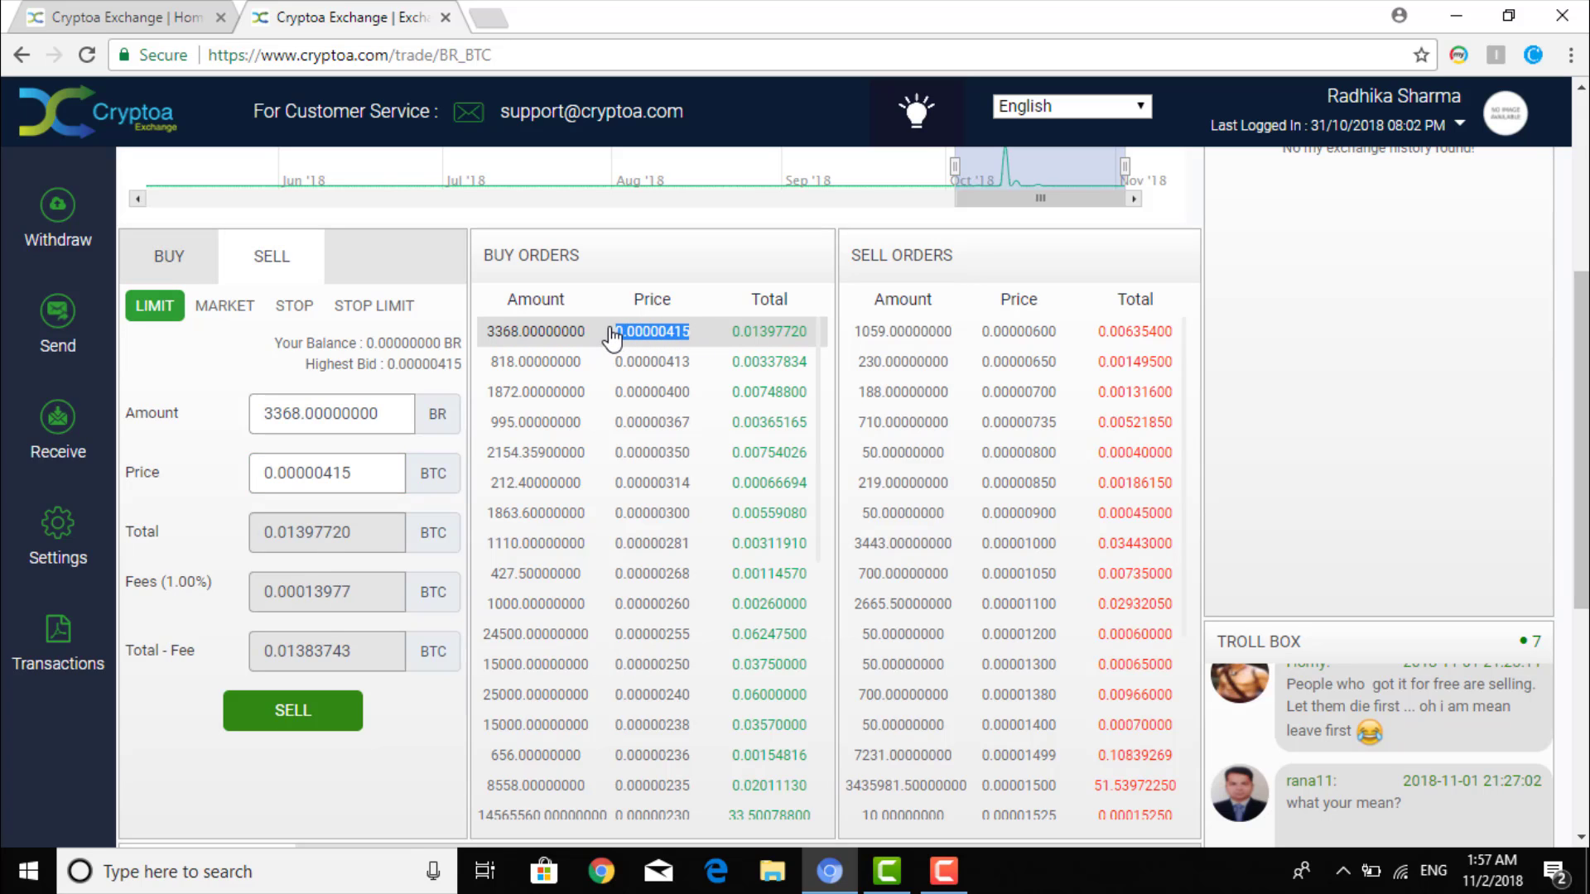
- Set the price of the limit sell order to 0.00000315 BTC
left_click(382, 475)
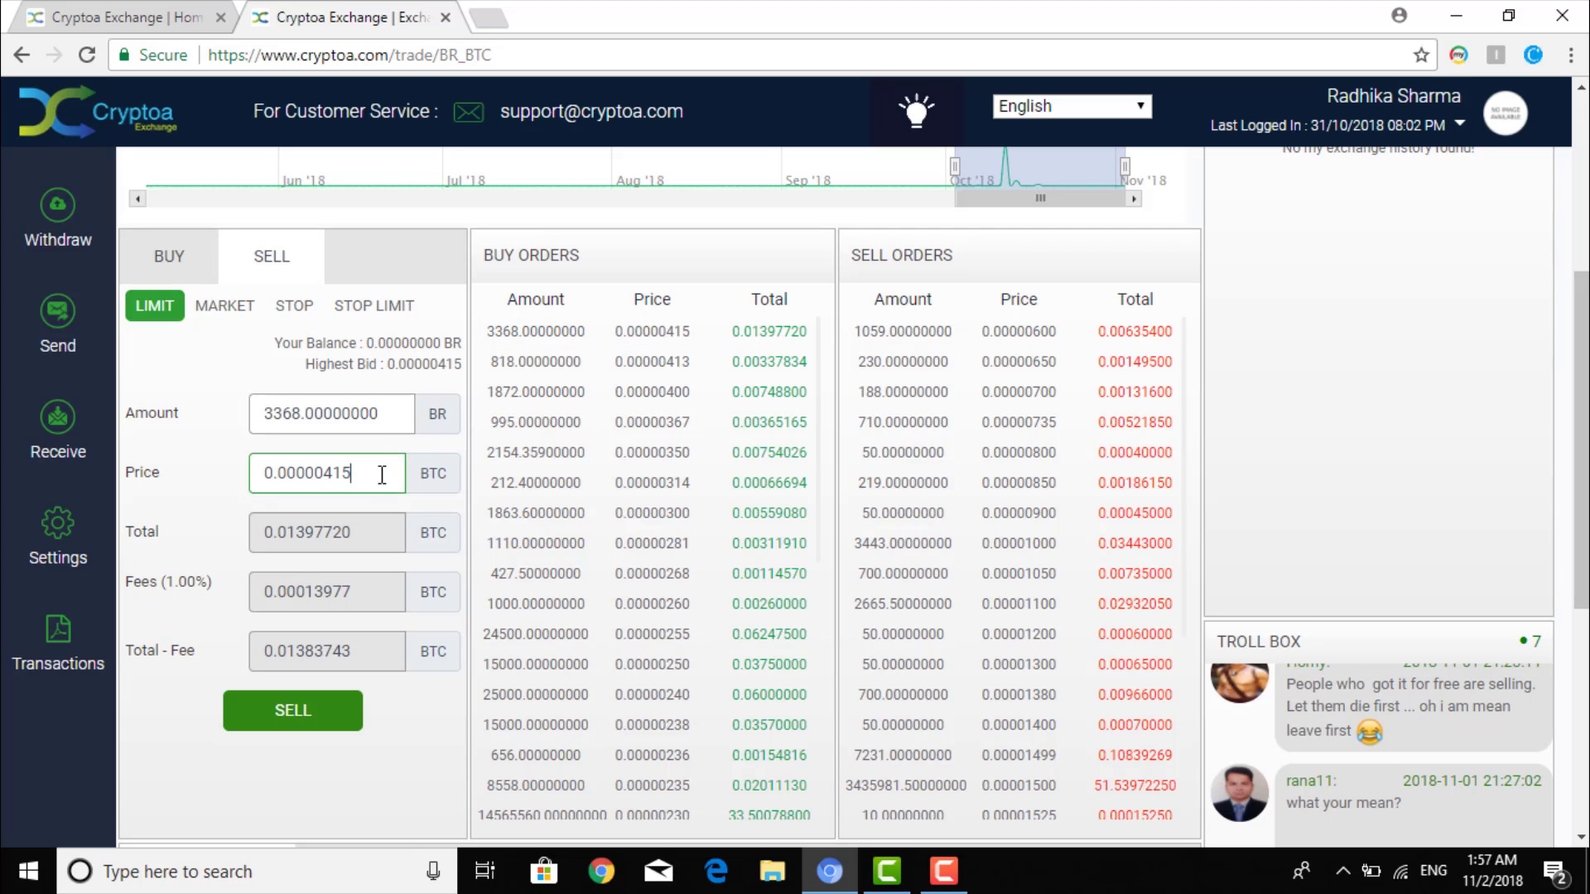
double_click(379, 477)
left_click(379, 477)
key("Left")
key("Left")
key("BackSpace")
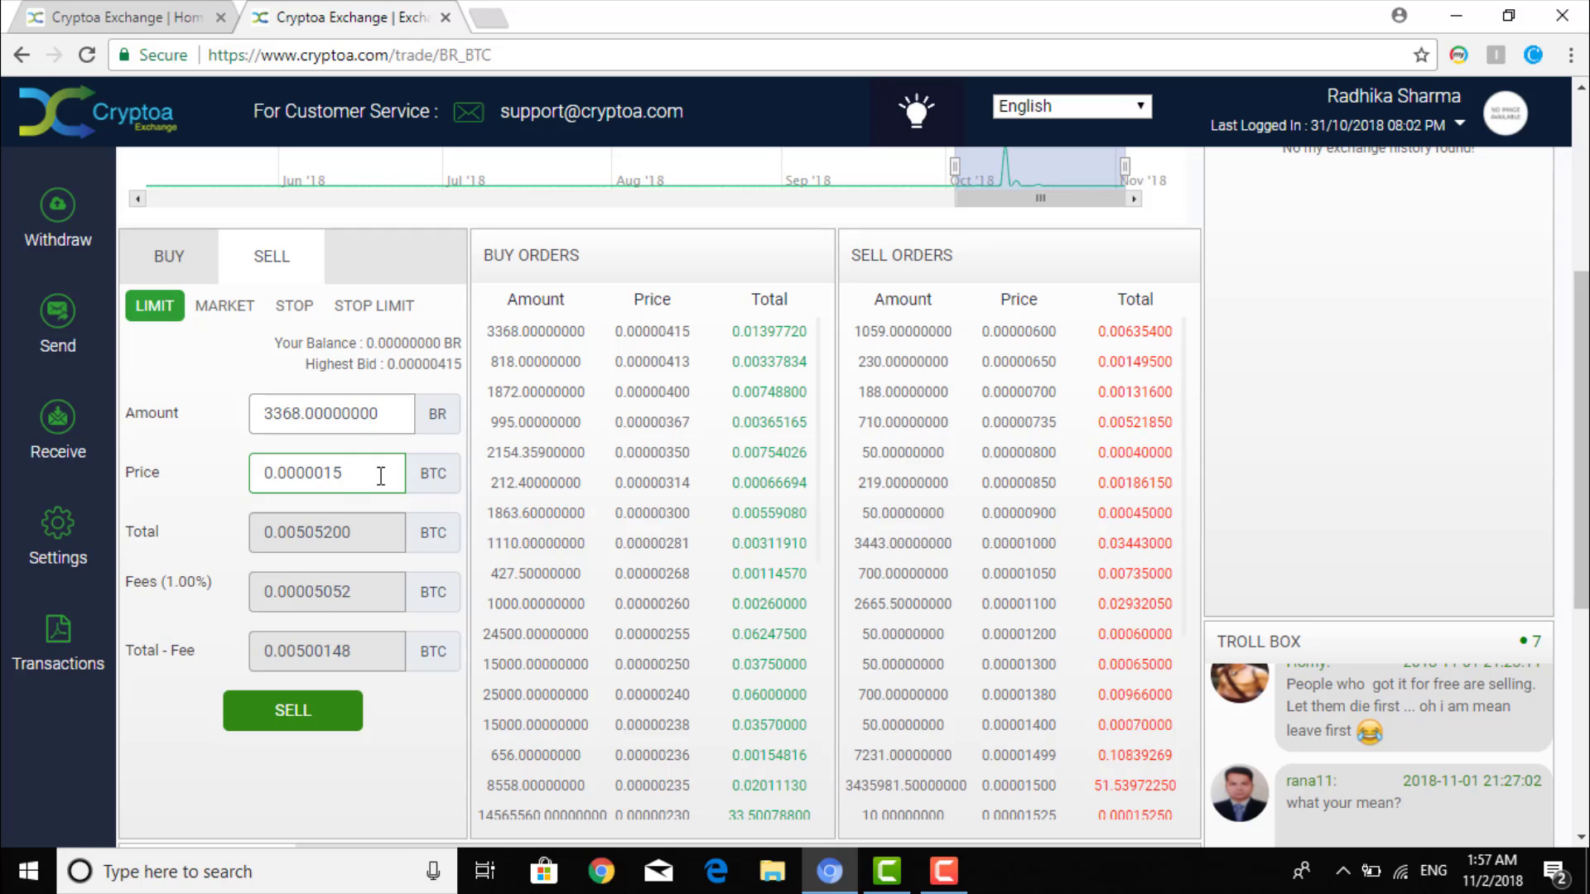
type("3")
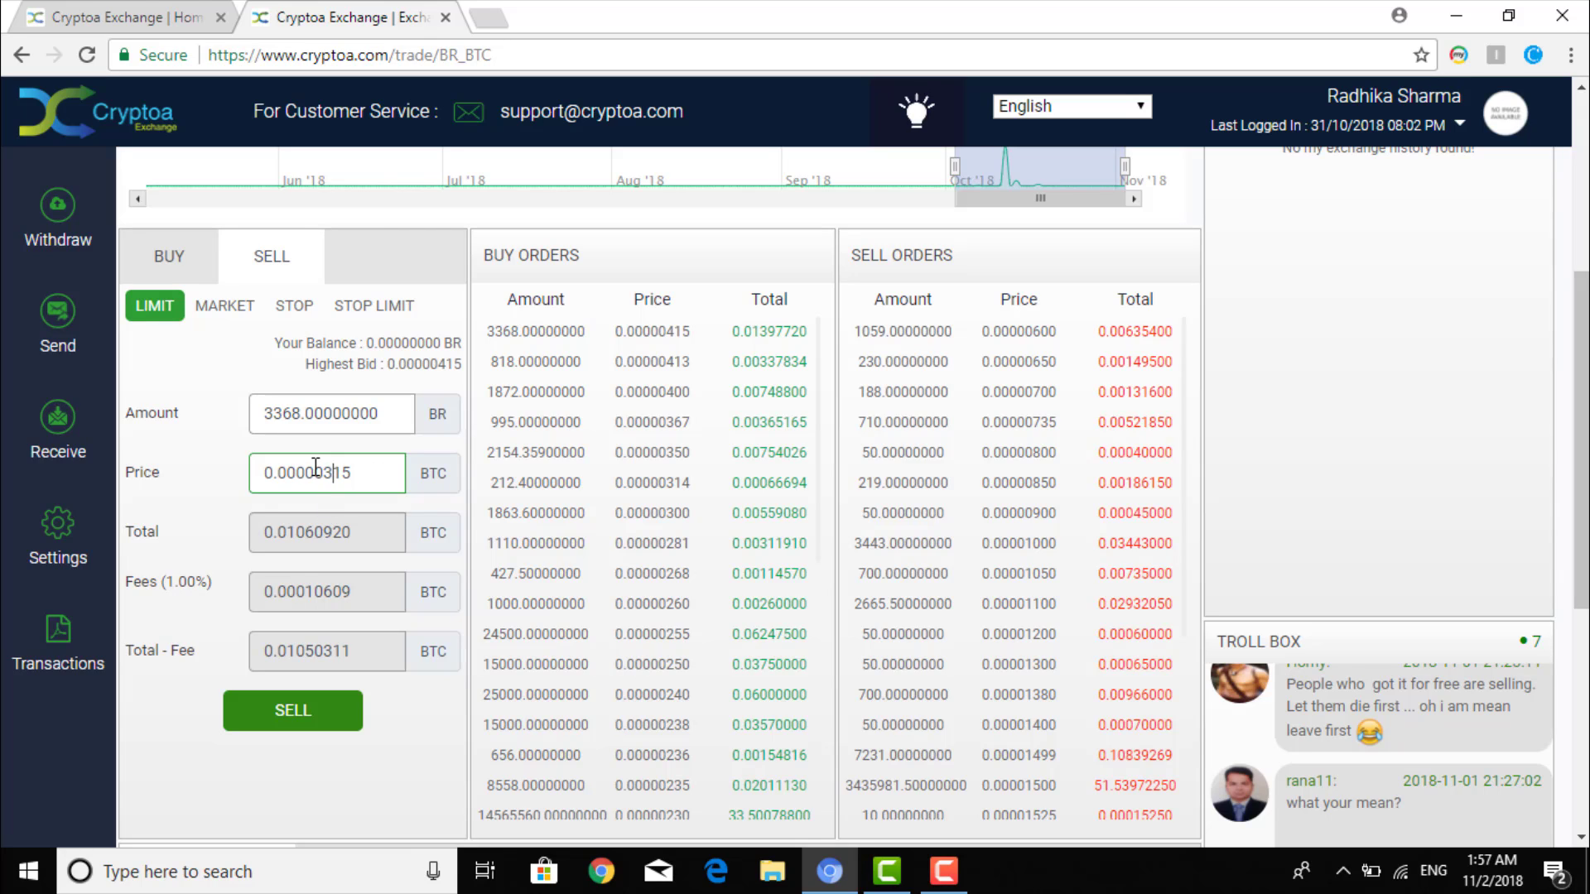
- Examine the total, the fee and the total minus fee of the limit sell order
double_click(365, 532)
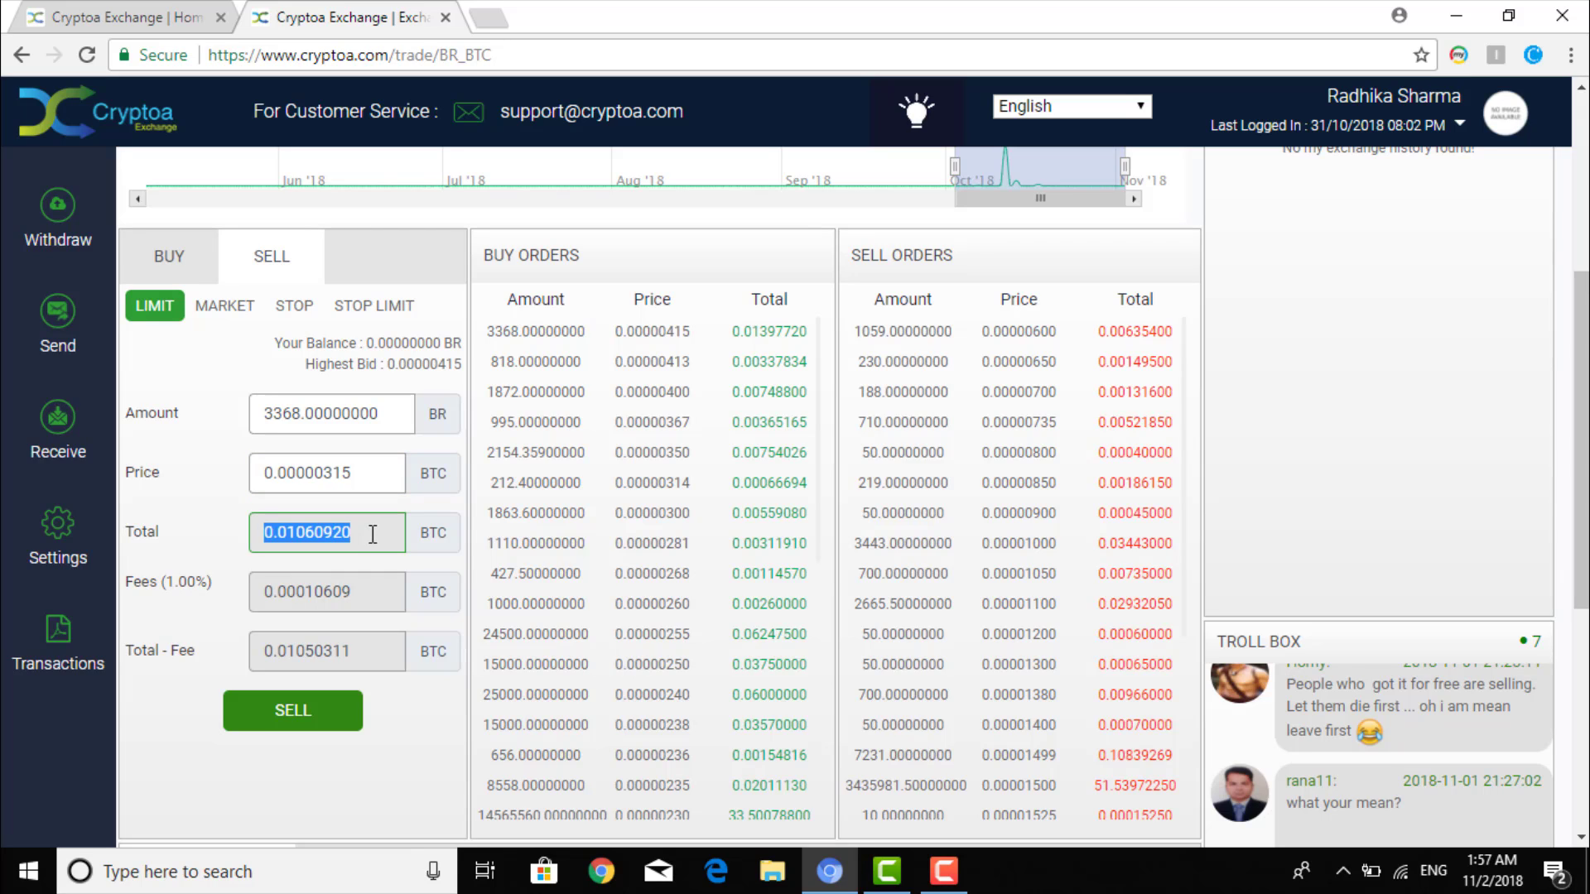
double_click(371, 595)
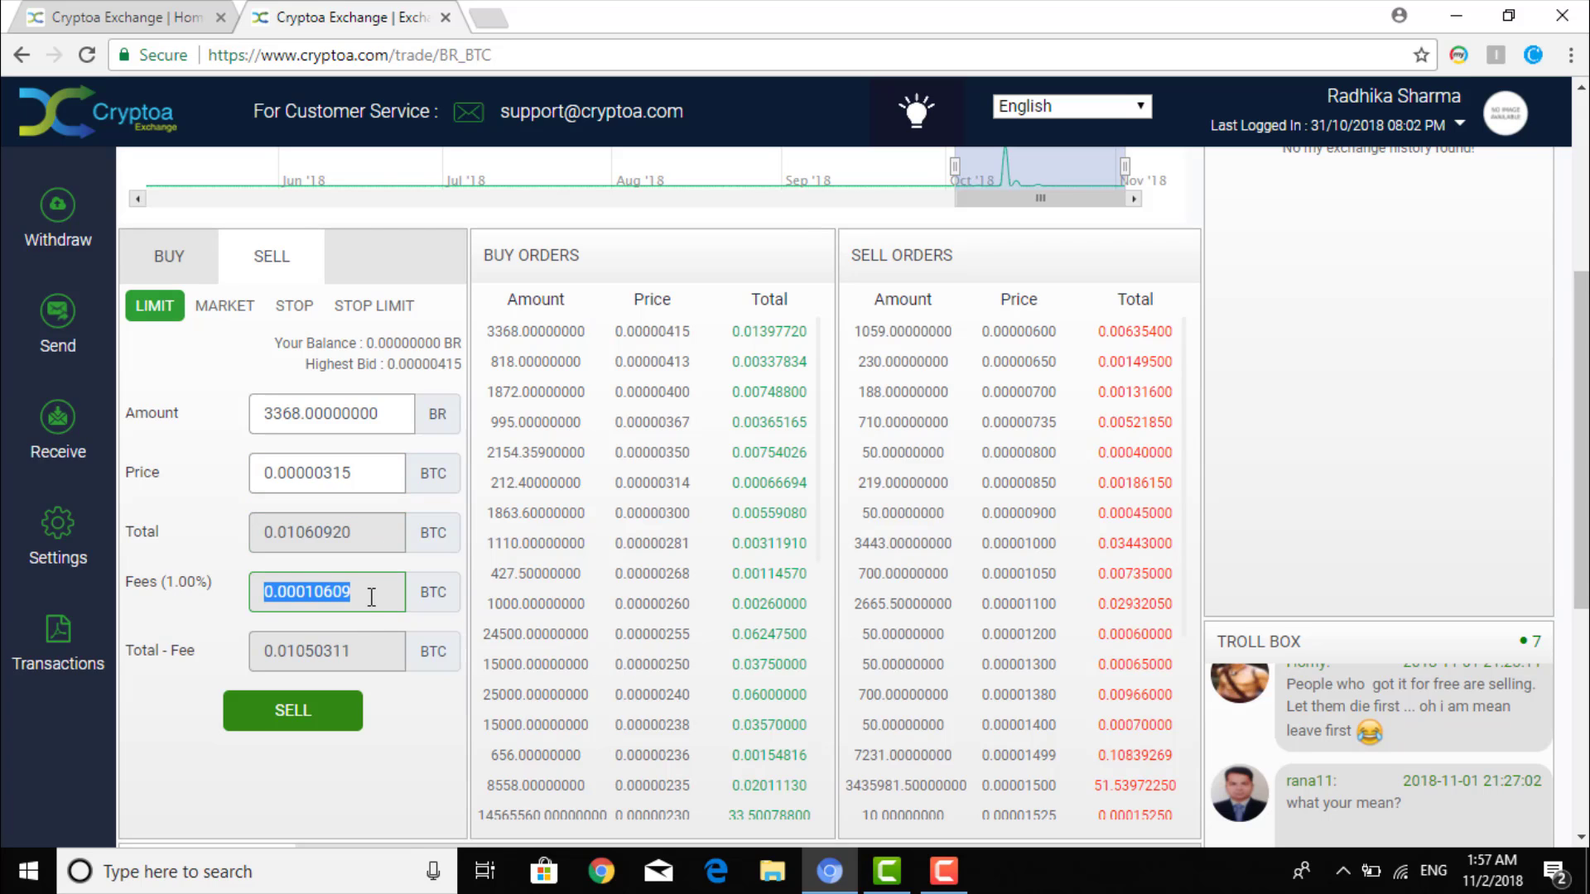
double_click(365, 643)
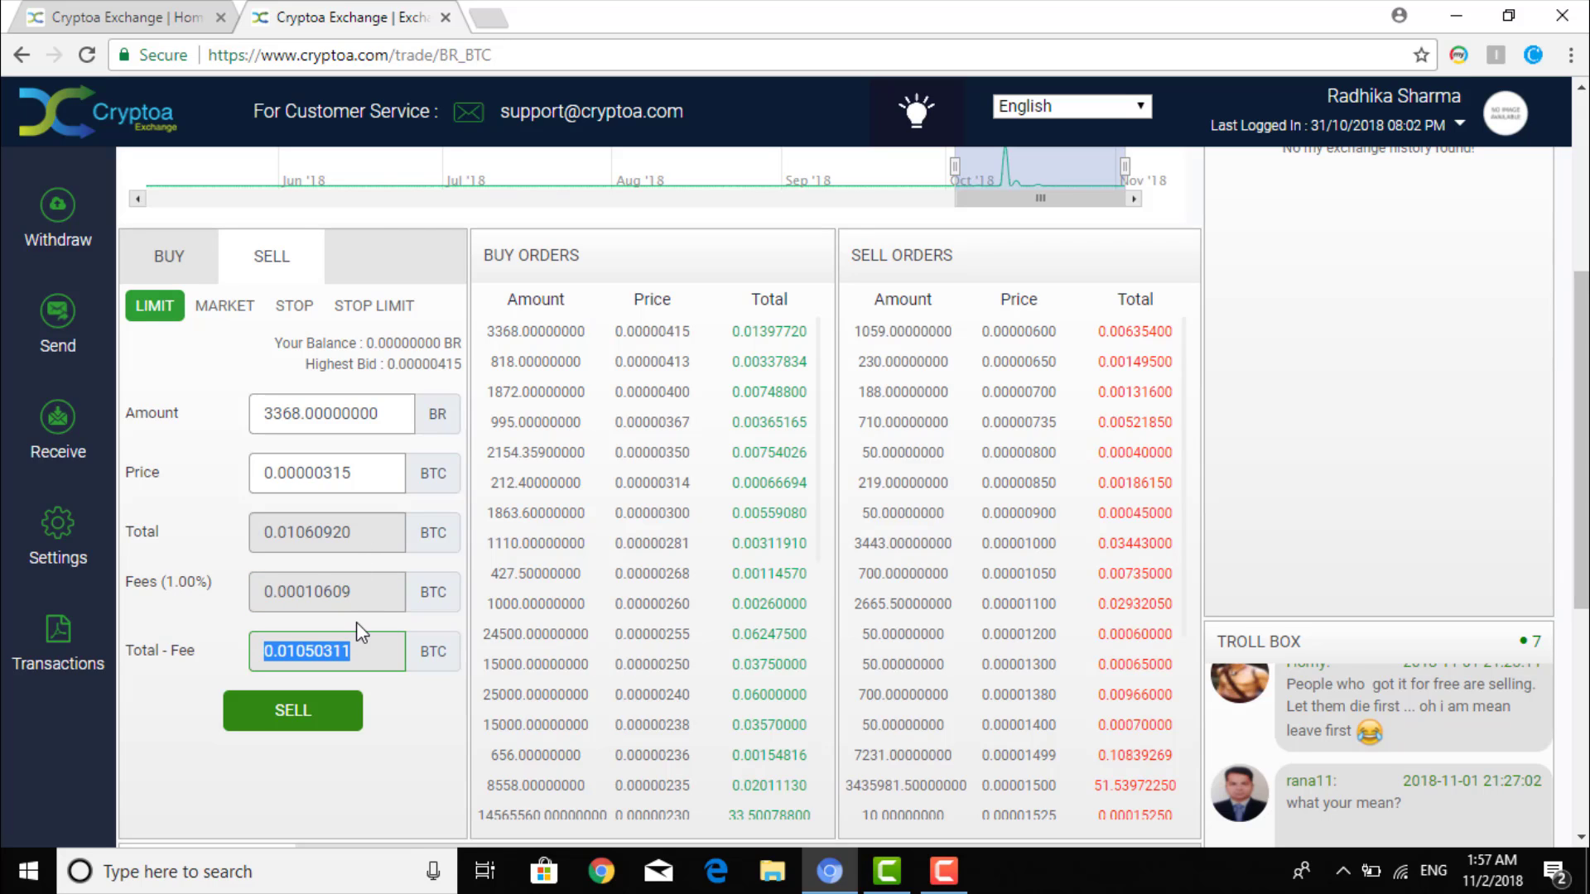
left_click(362, 645)
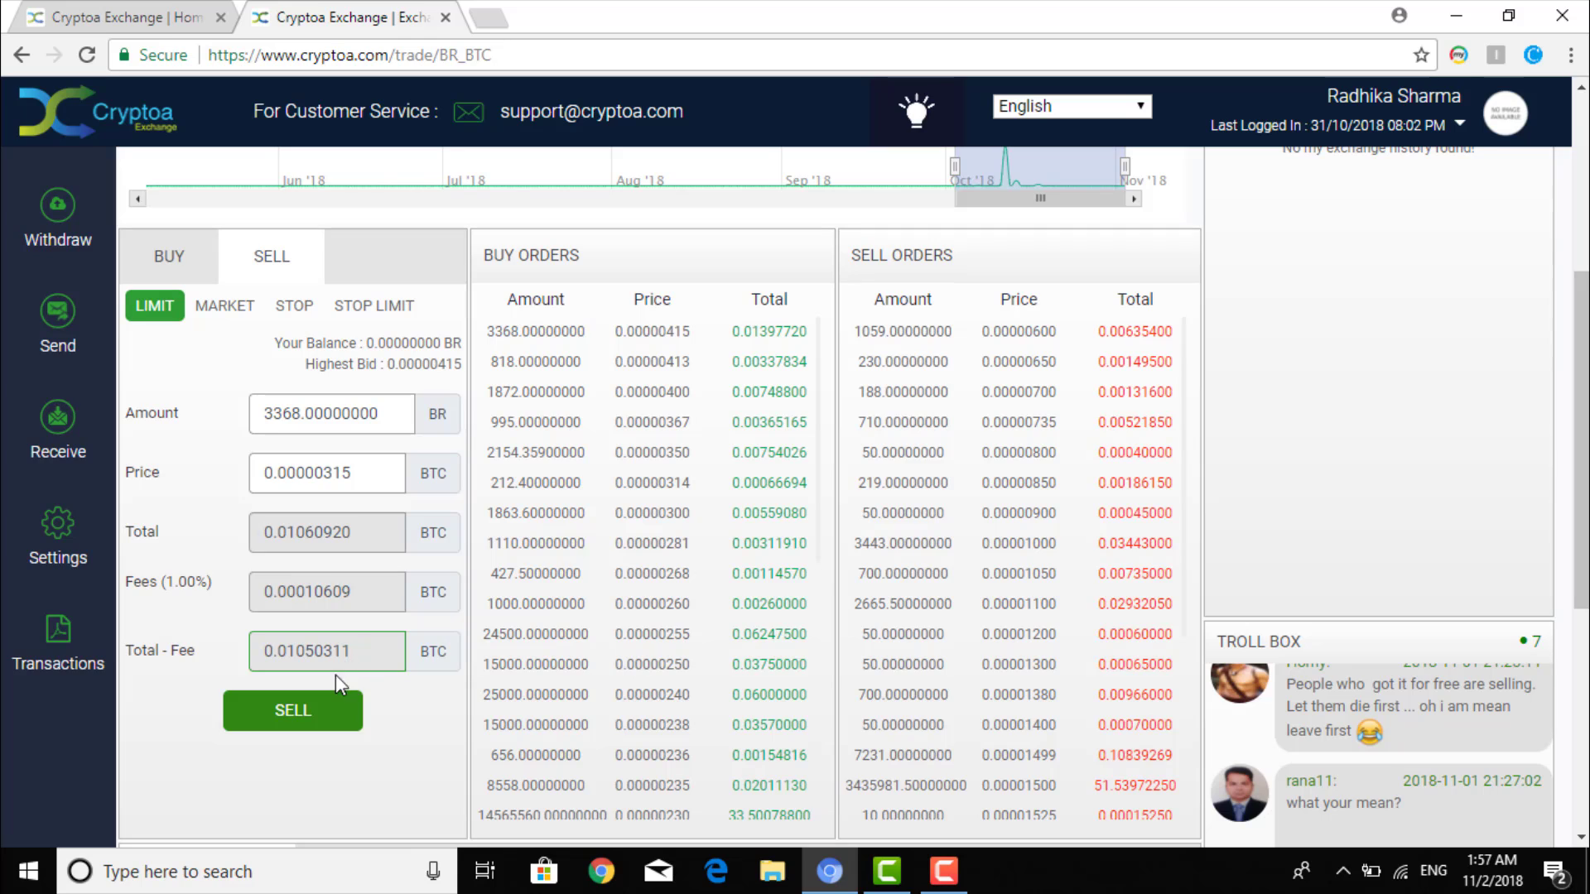
- Compare the limit order forms for buying and selling, then check the sell order's amount, price, total and fee
left_click(182, 252)
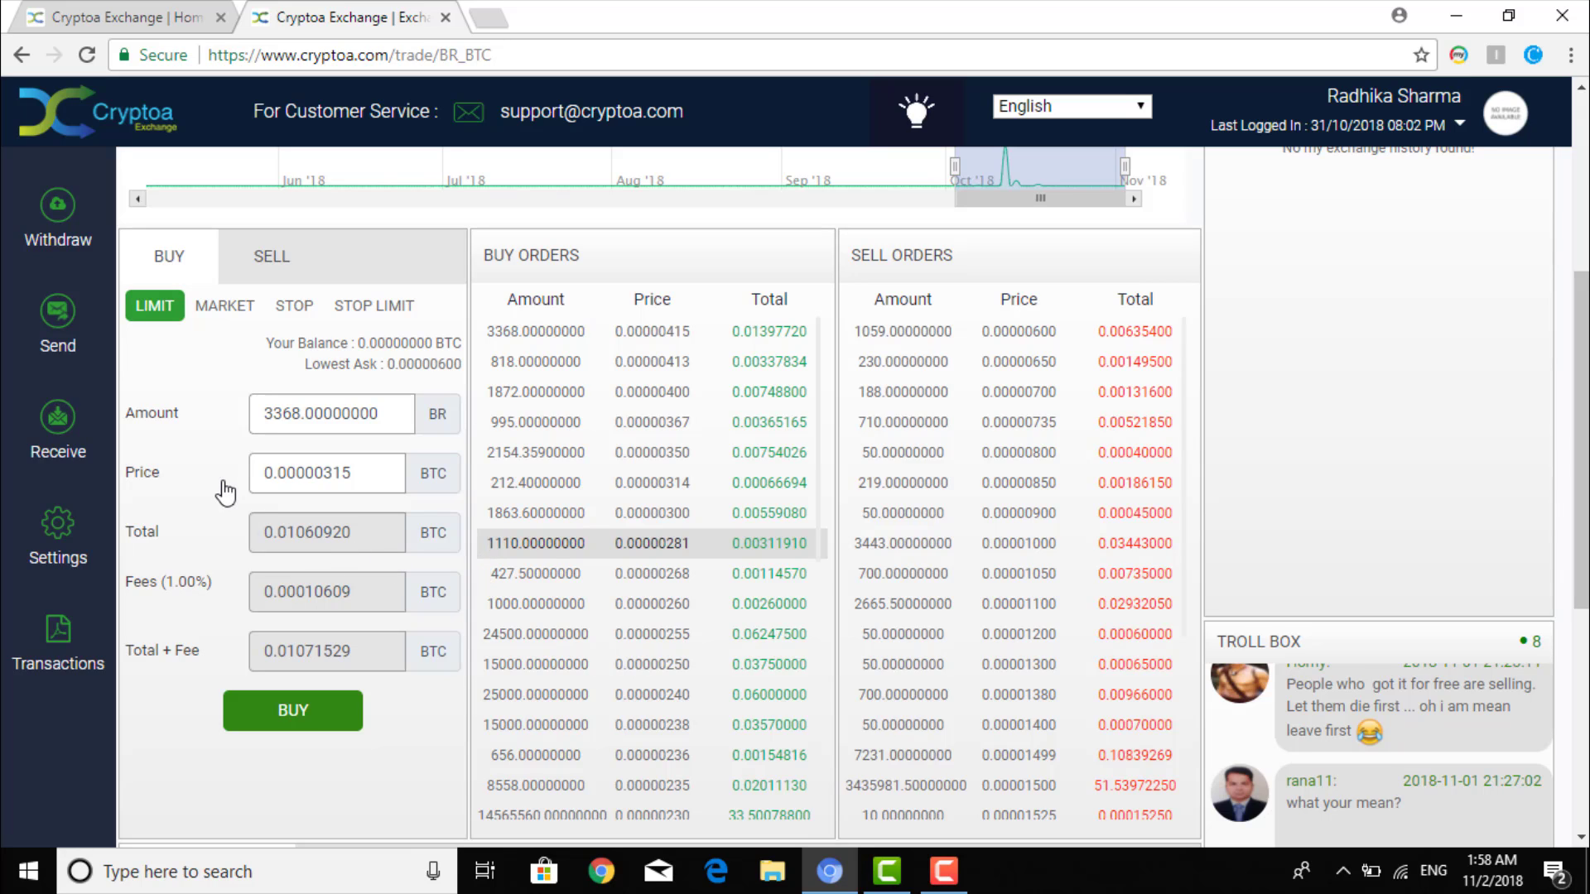
left_click(273, 263)
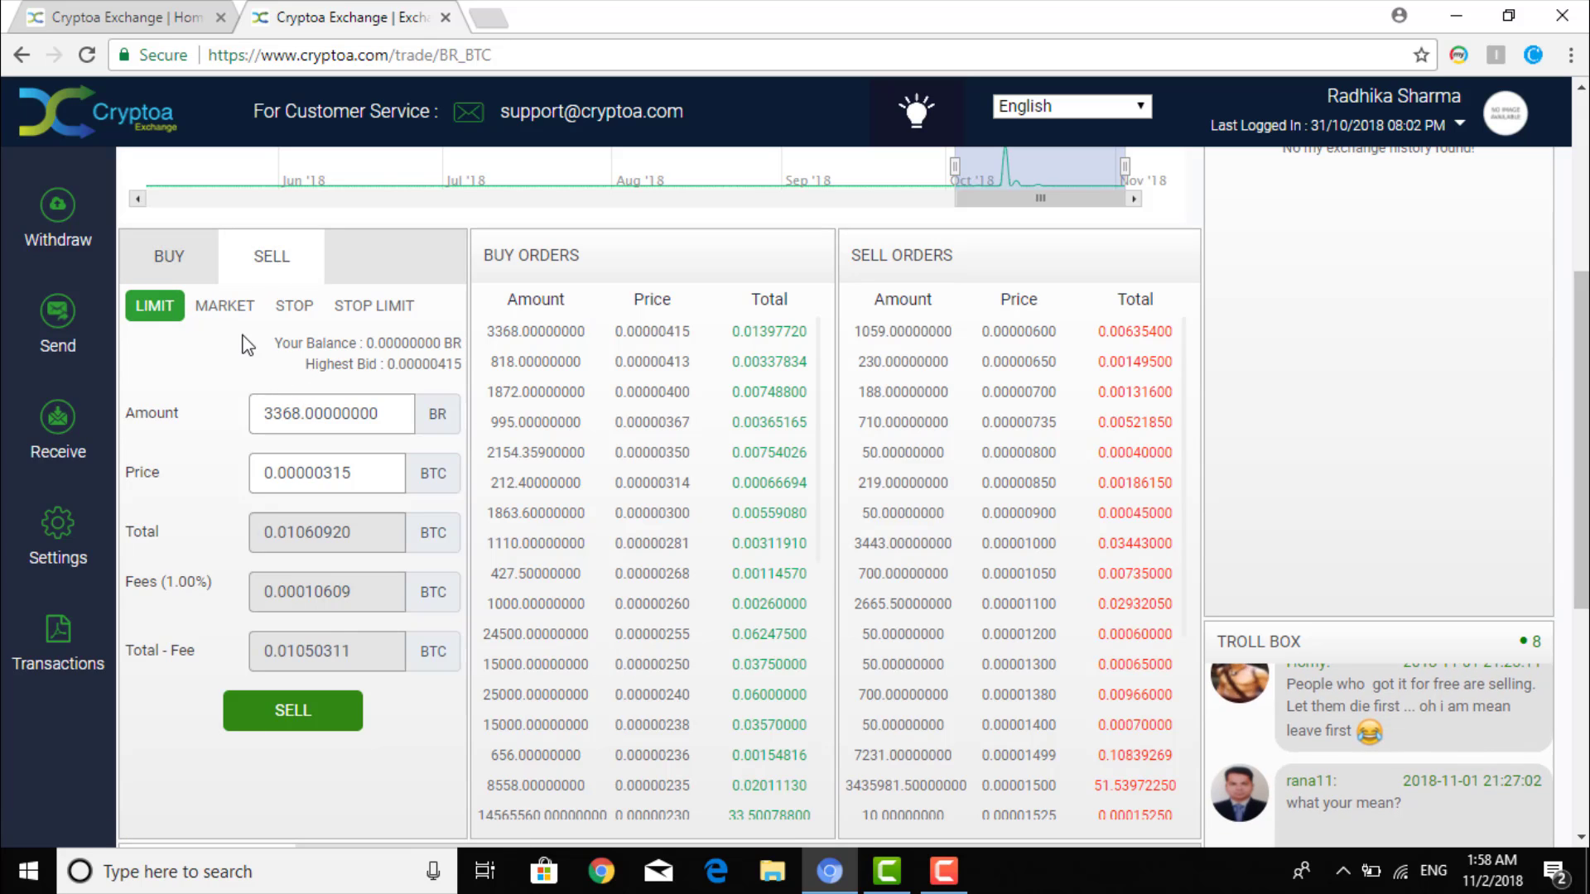
double_click(326, 473)
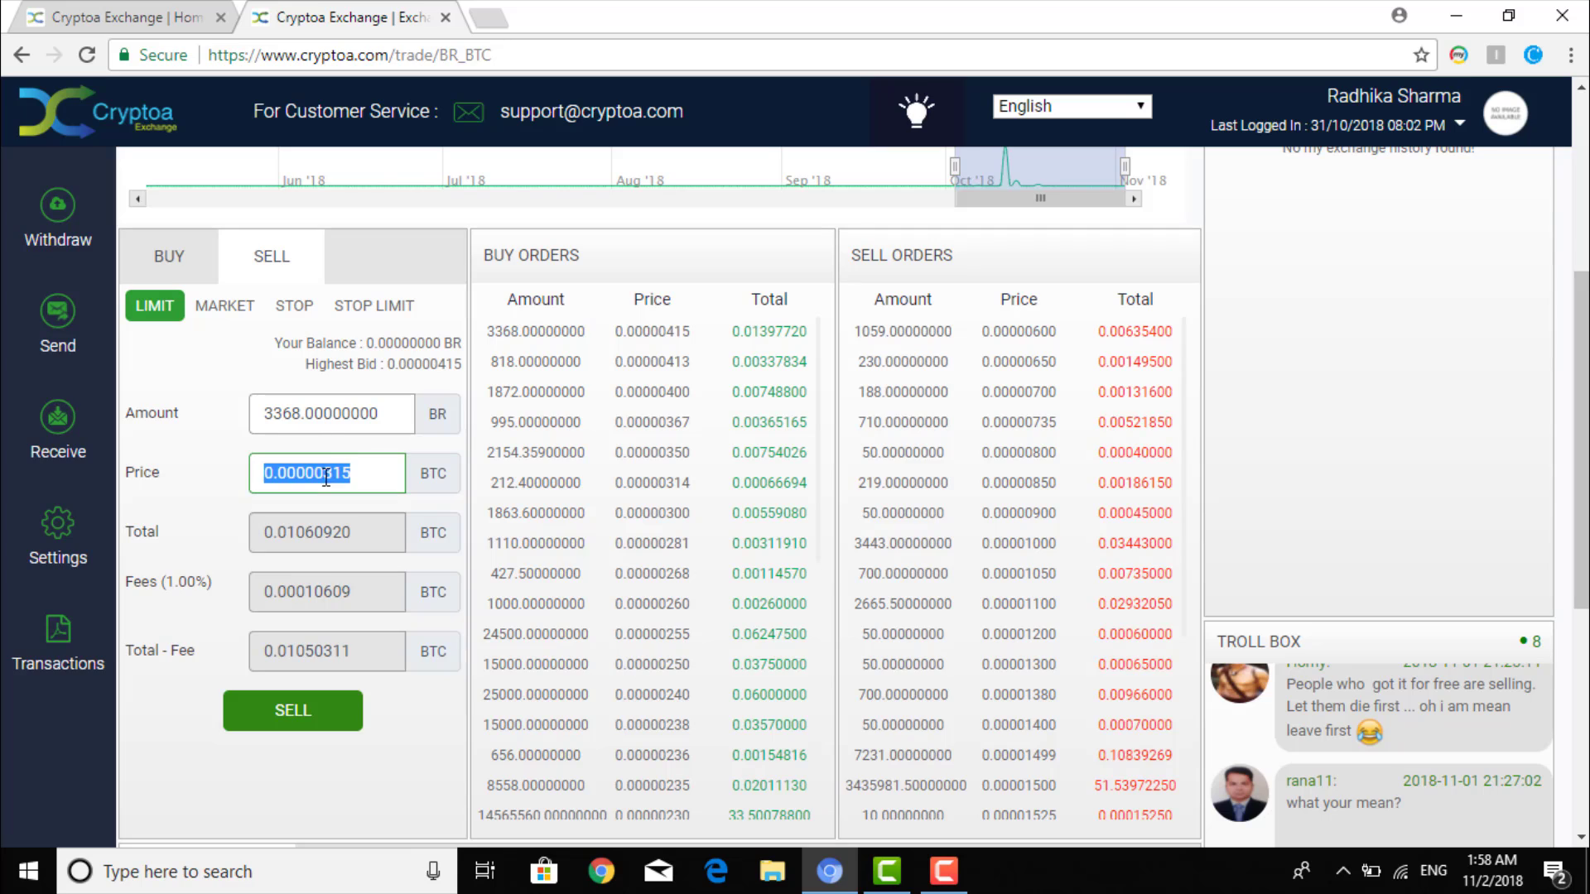
double_click(318, 415)
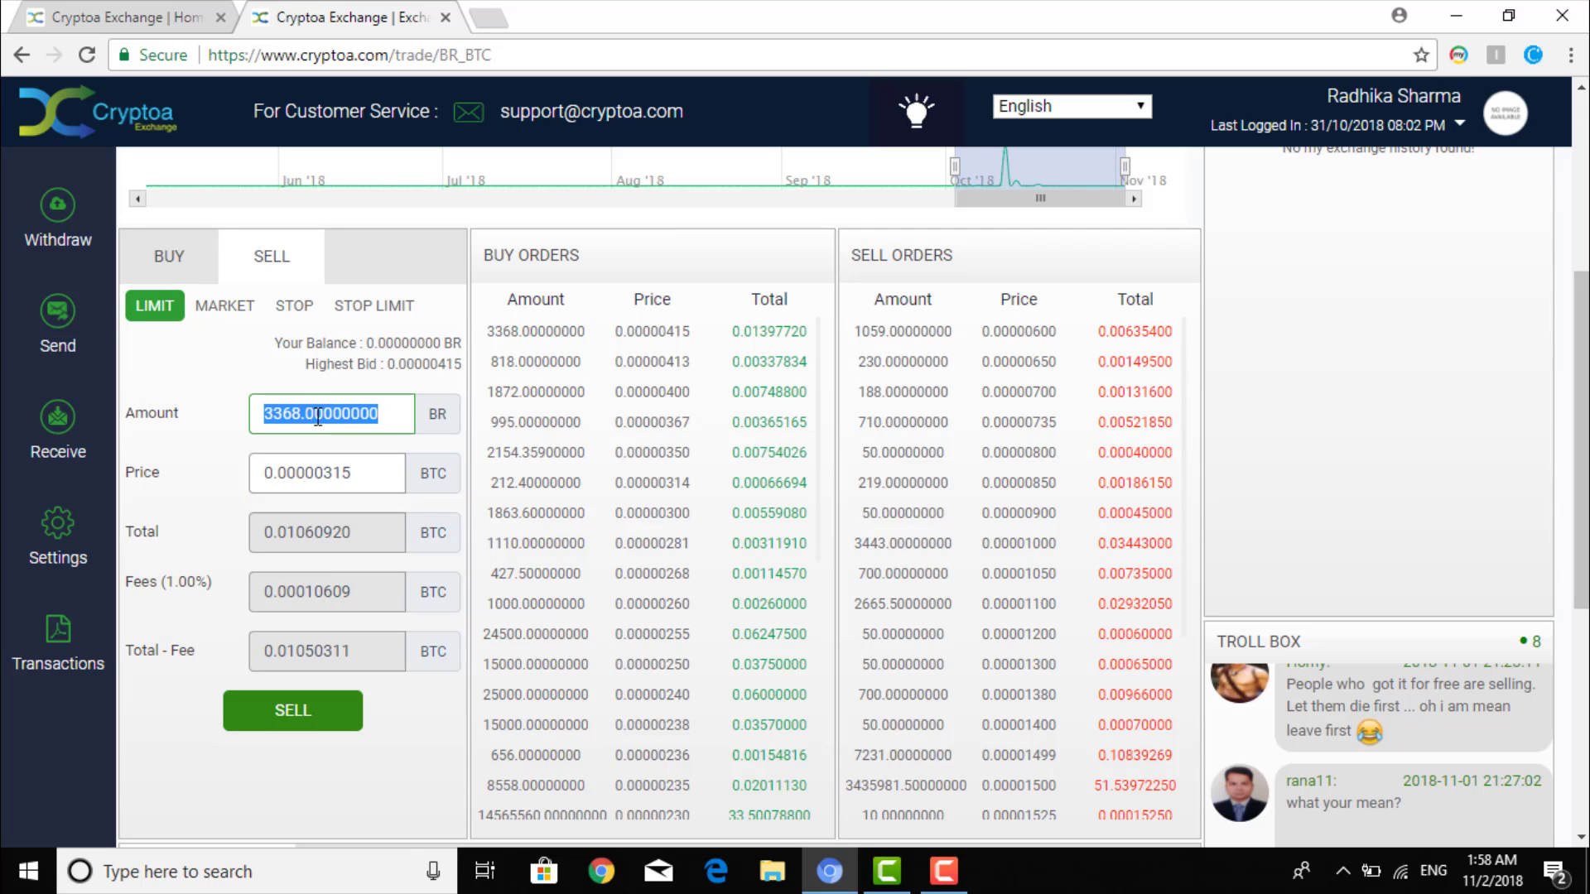
double_click(335, 473)
double_click(342, 523)
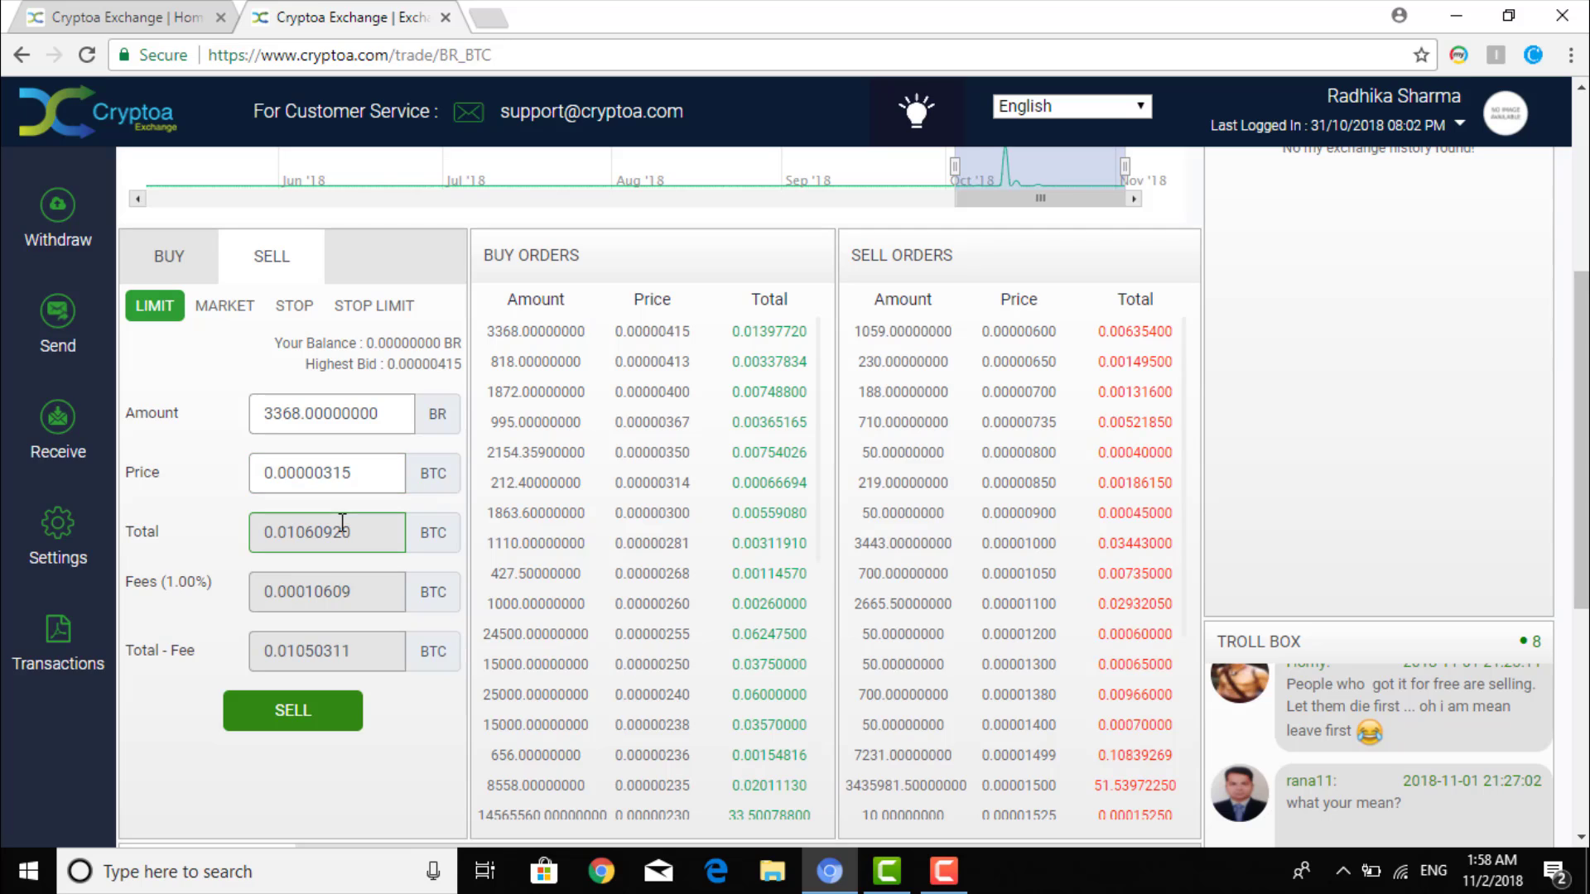
double_click(335, 589)
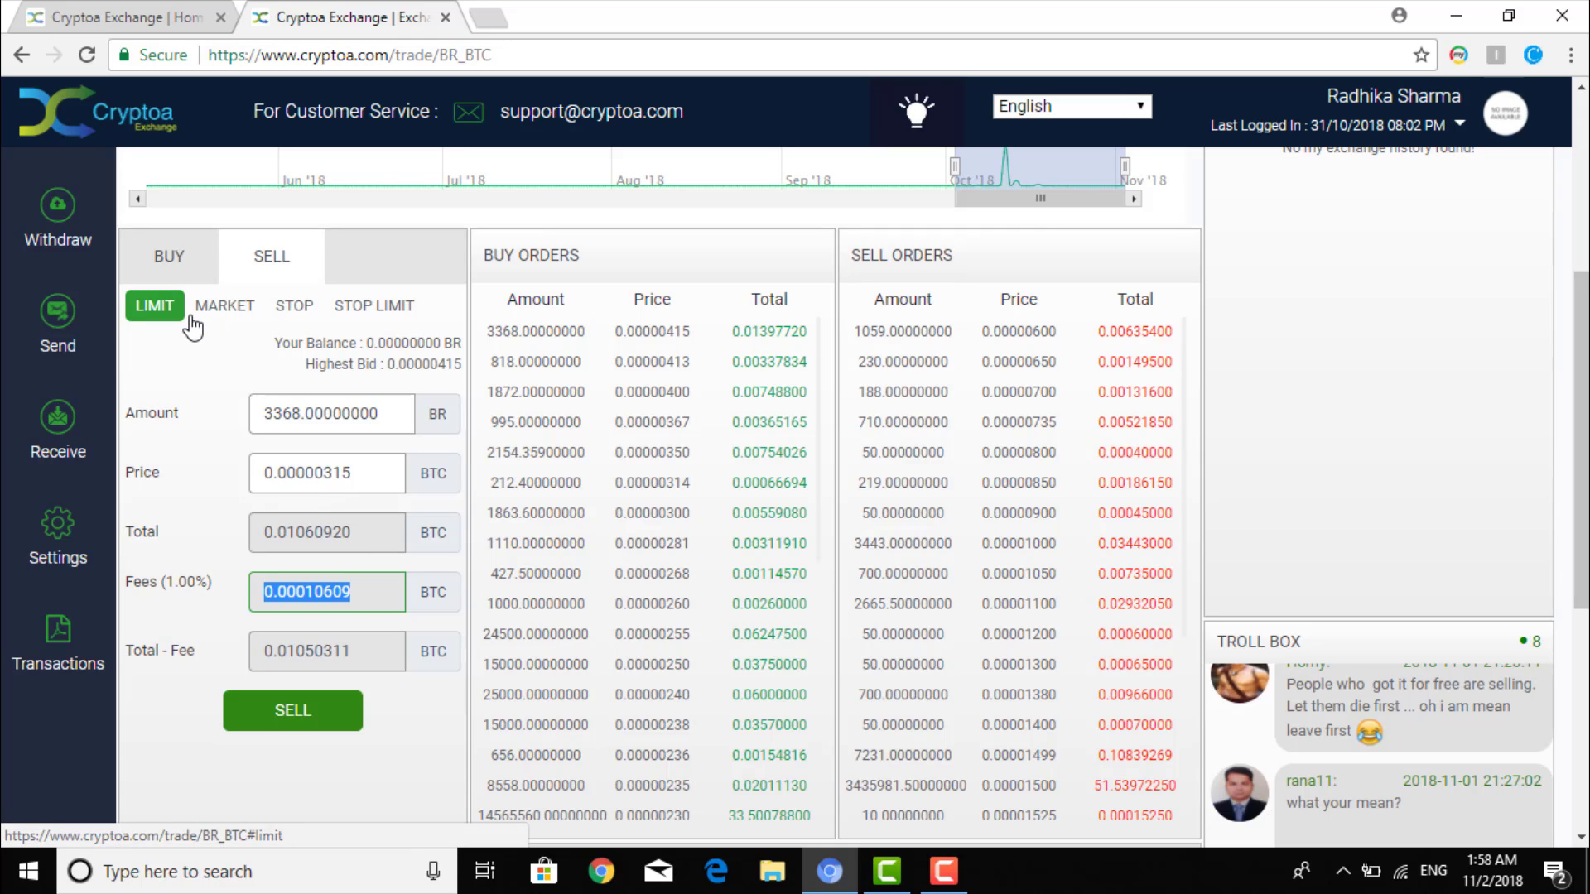
- Show the market version of the sell order and return to the limit version
left_click(234, 317)
left_click(235, 317)
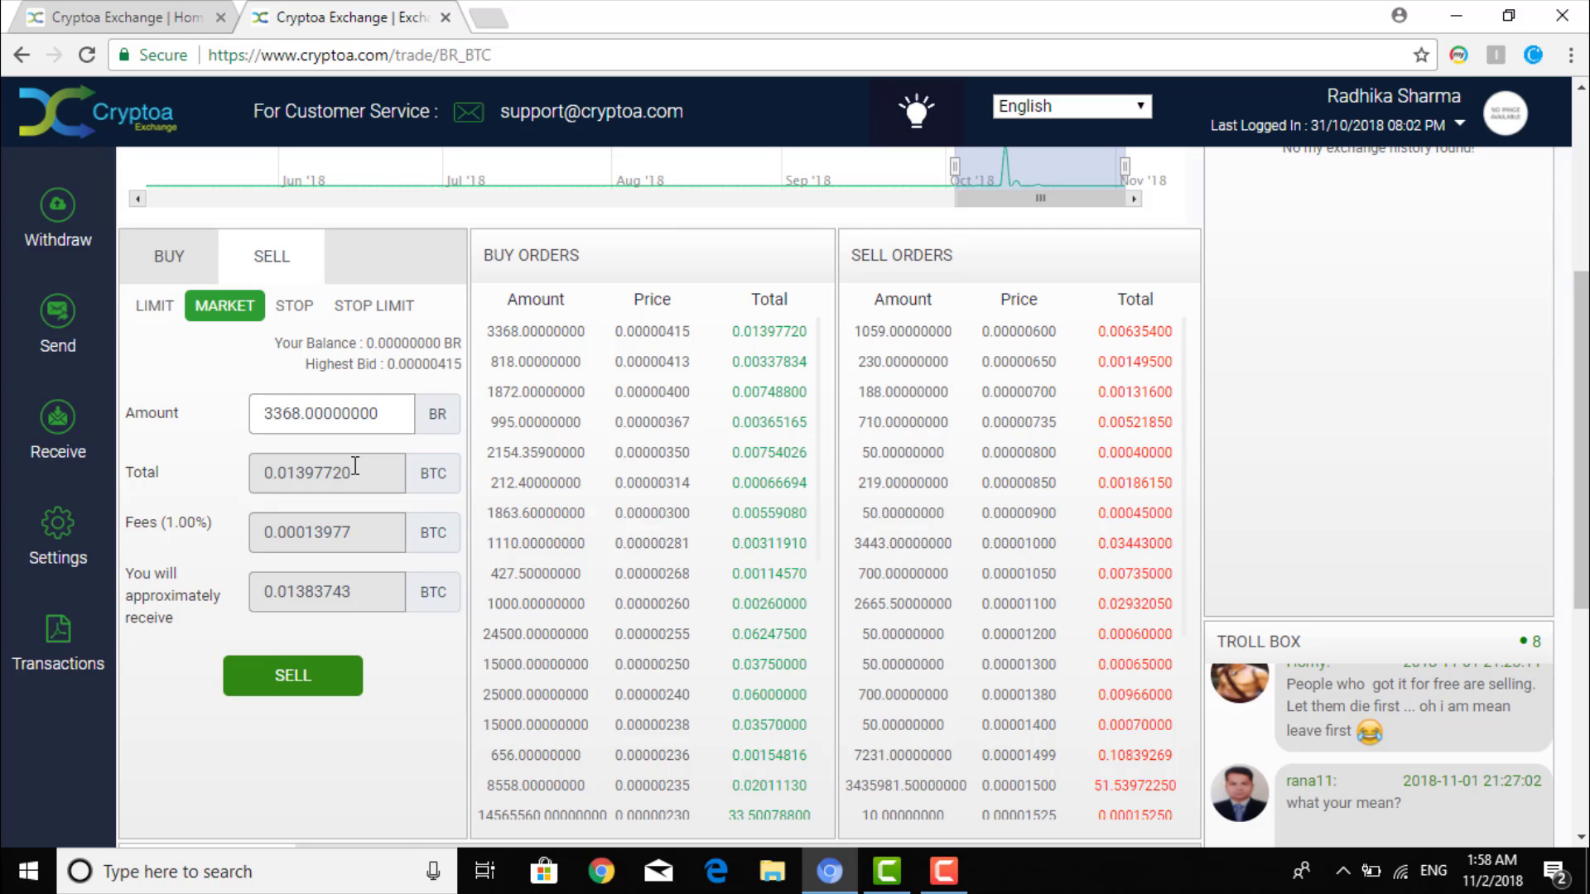
left_click(168, 318)
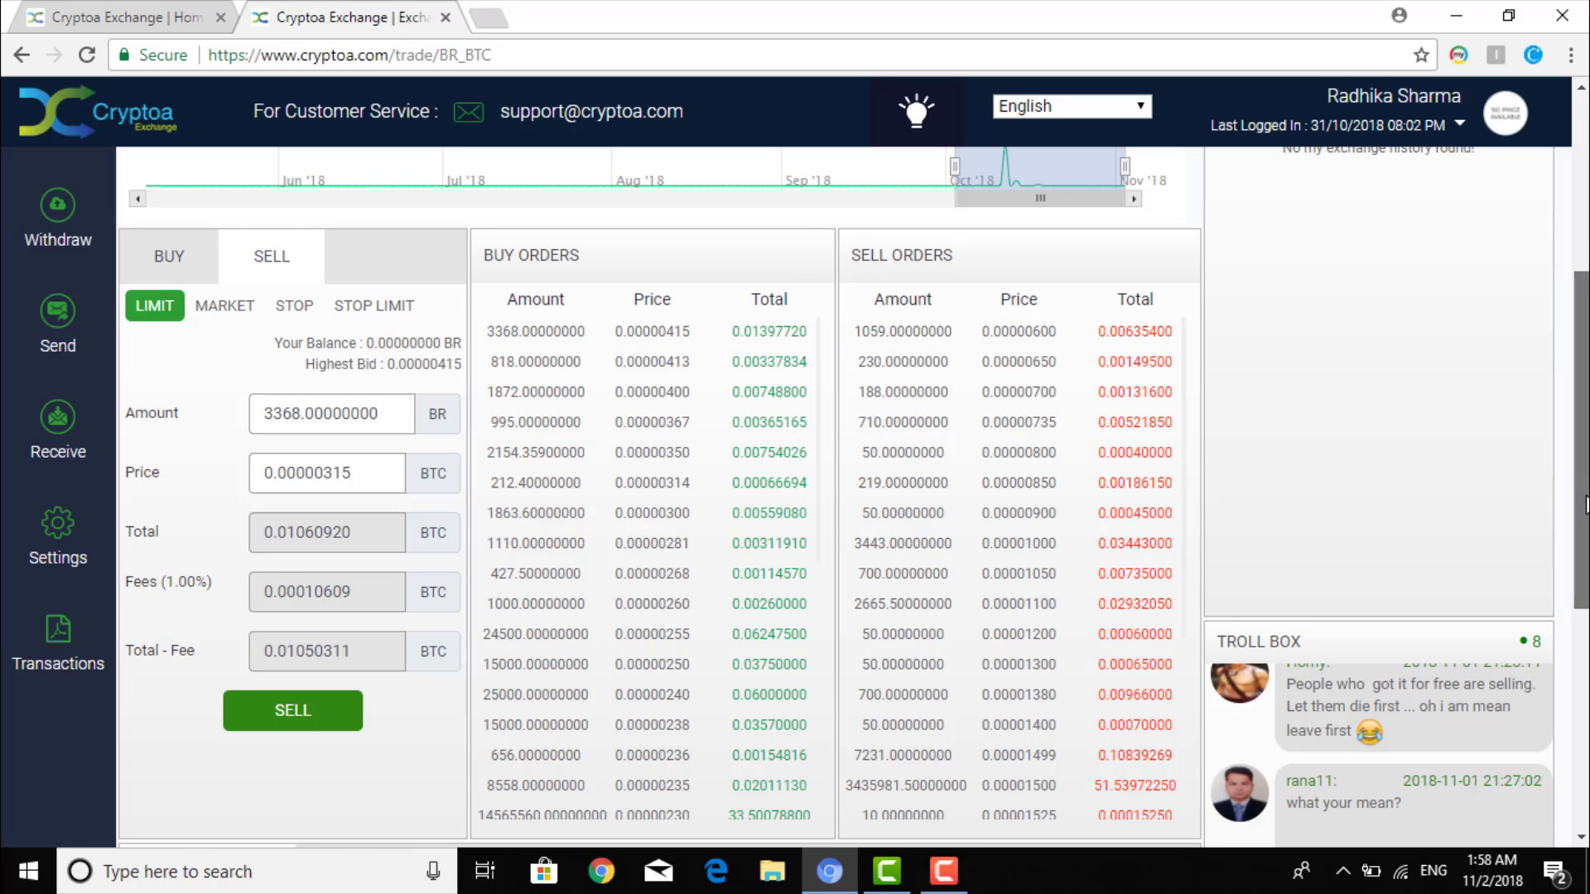
- Review the current orders section and the Troll Box chat below the order books
left_click_drag(1586, 499, 1586, 672)
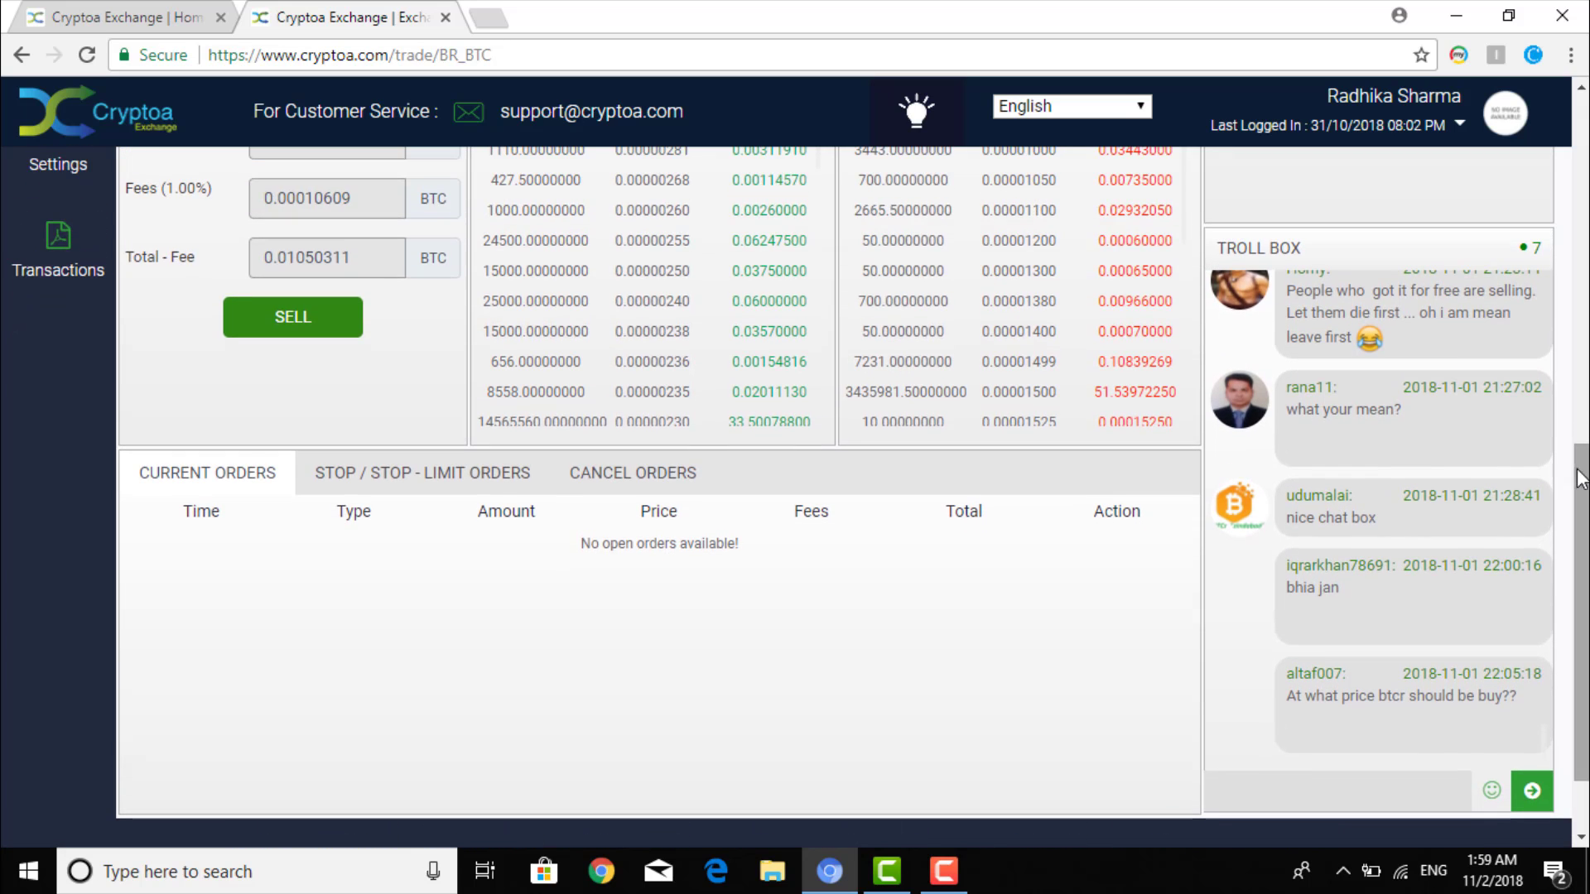
triple_click(1258, 249)
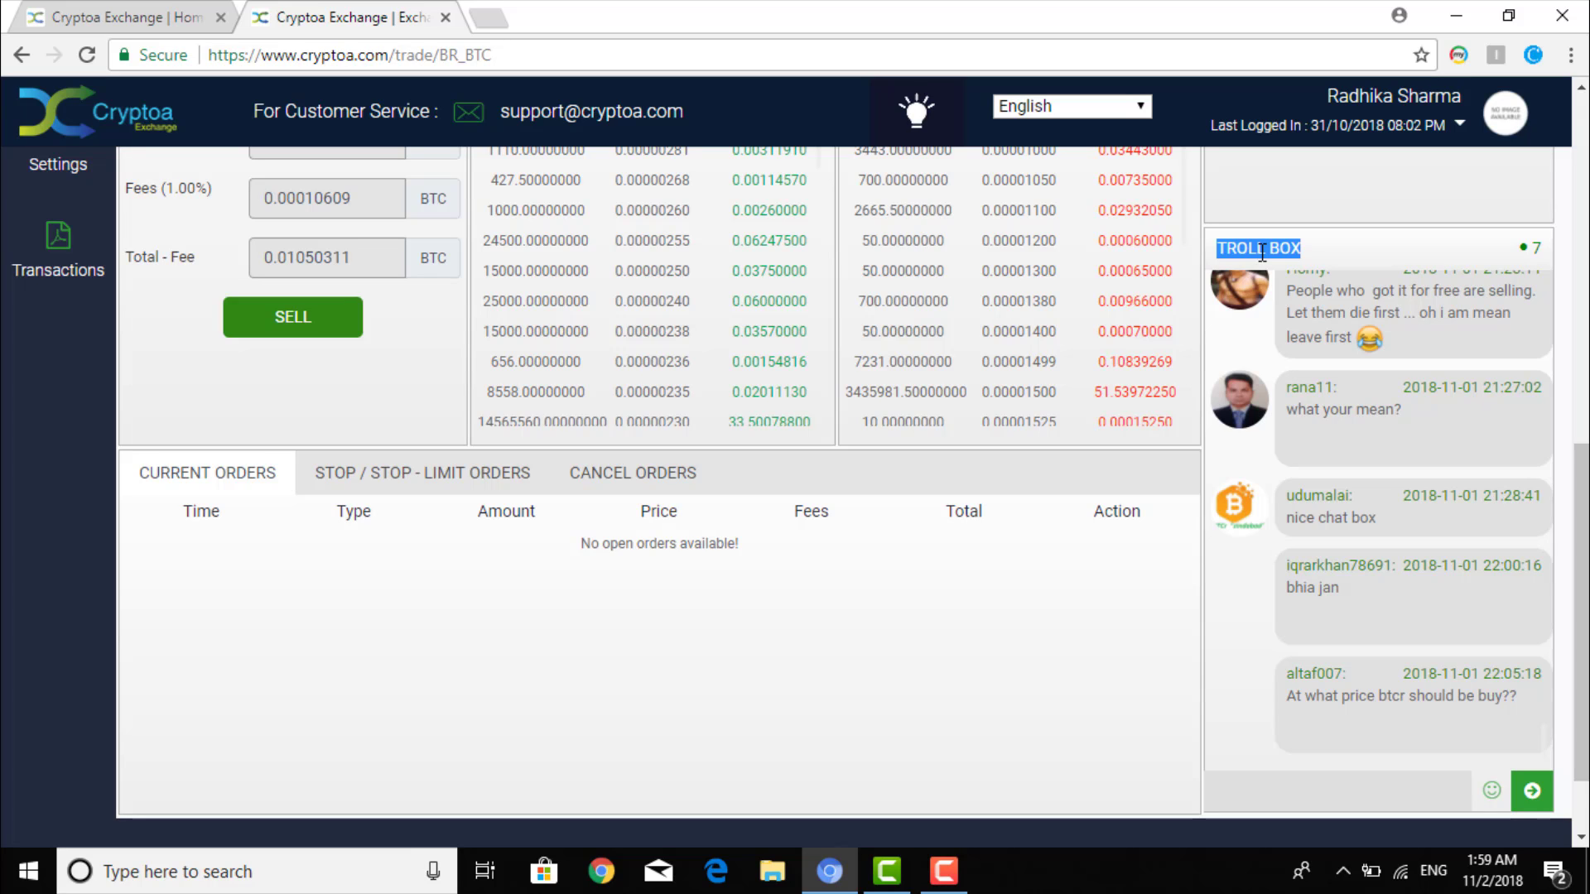
left_click(1418, 447)
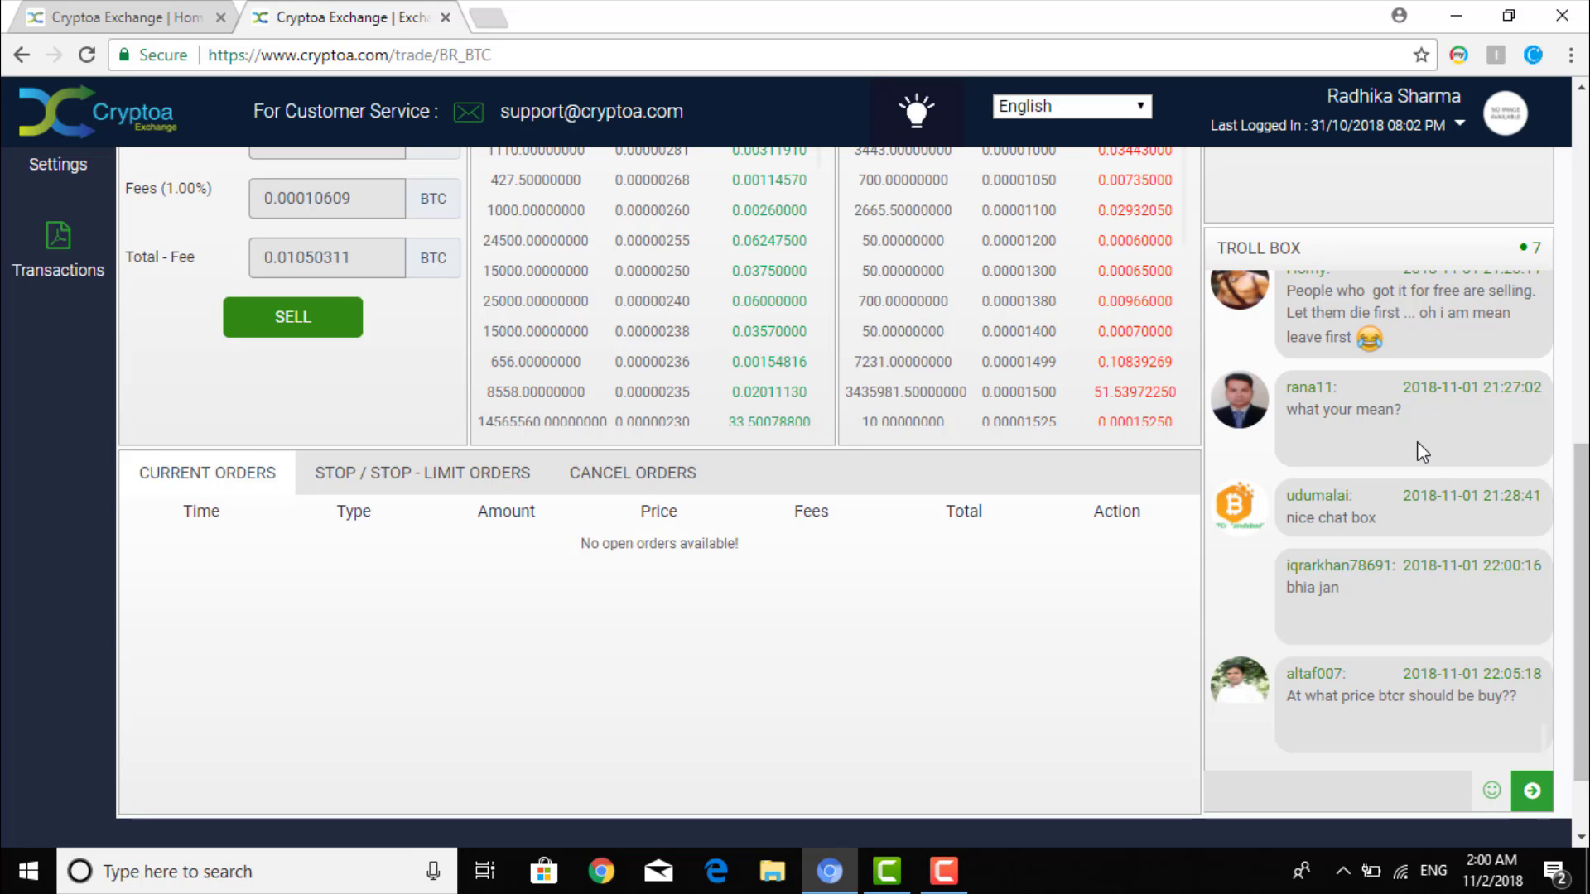
left_click(484, 871)
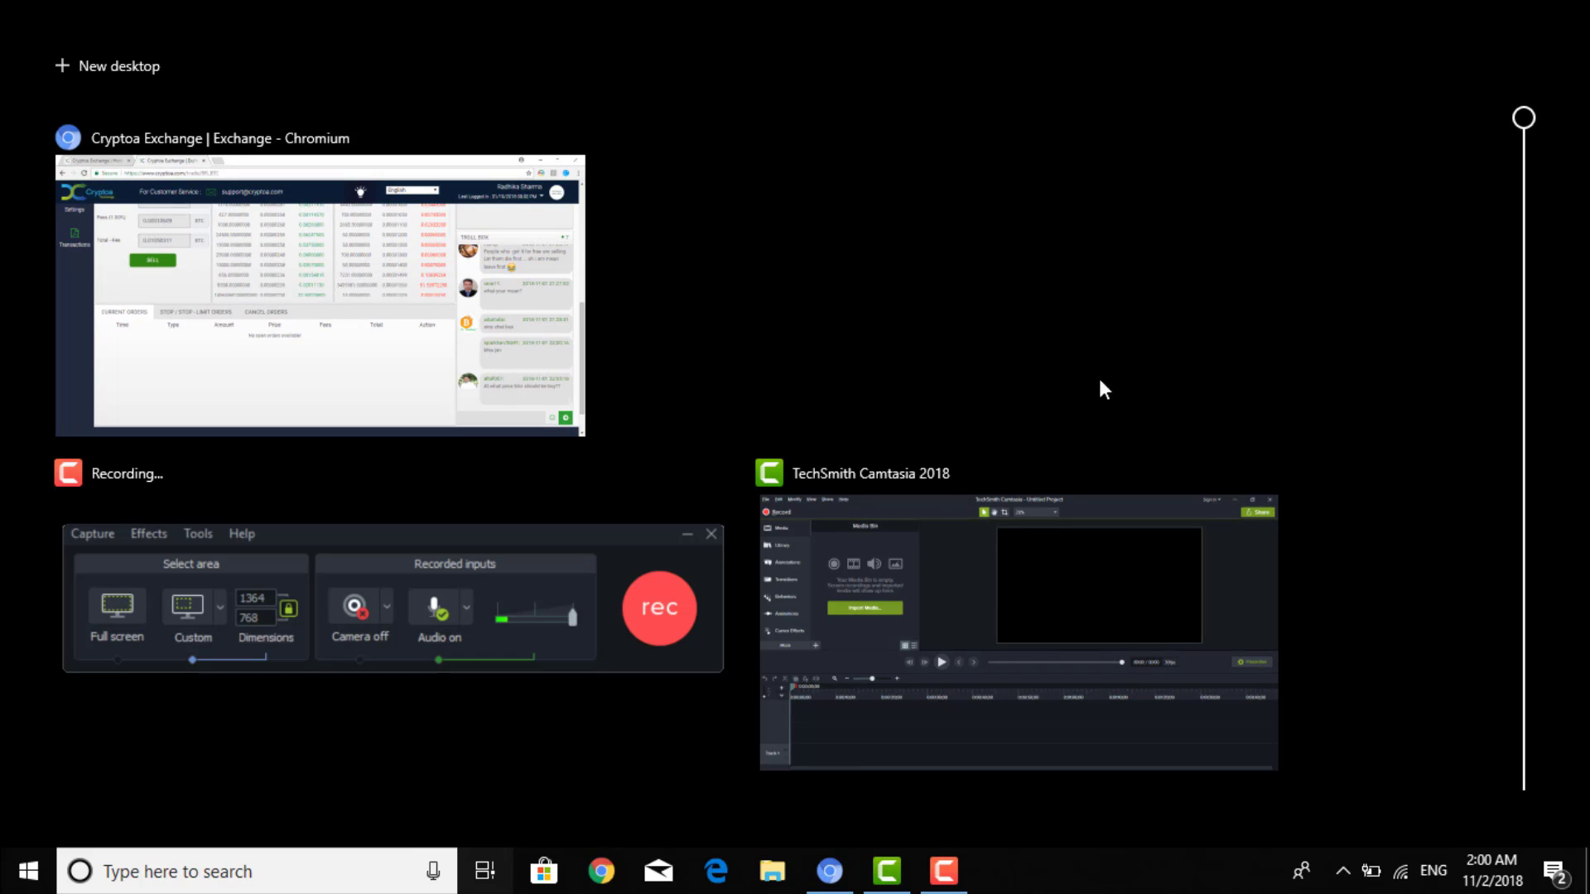
left_click(526, 344)
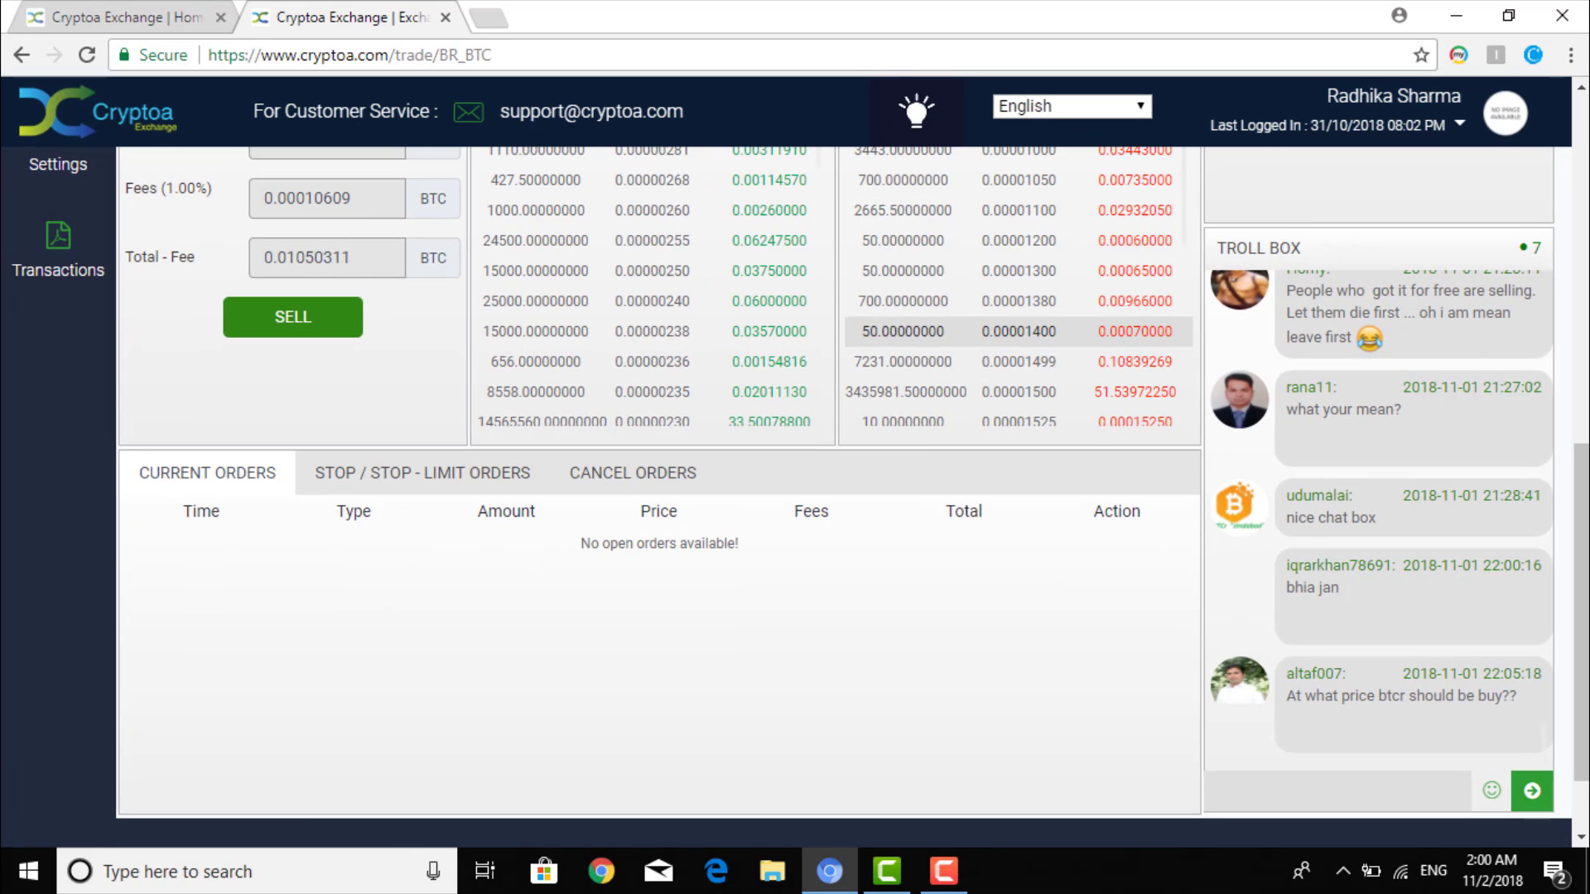
- Look over the BR/BTC trading page again, from the chart and markets down to the order form and current orders
scroll(663, 497, "up", 9)
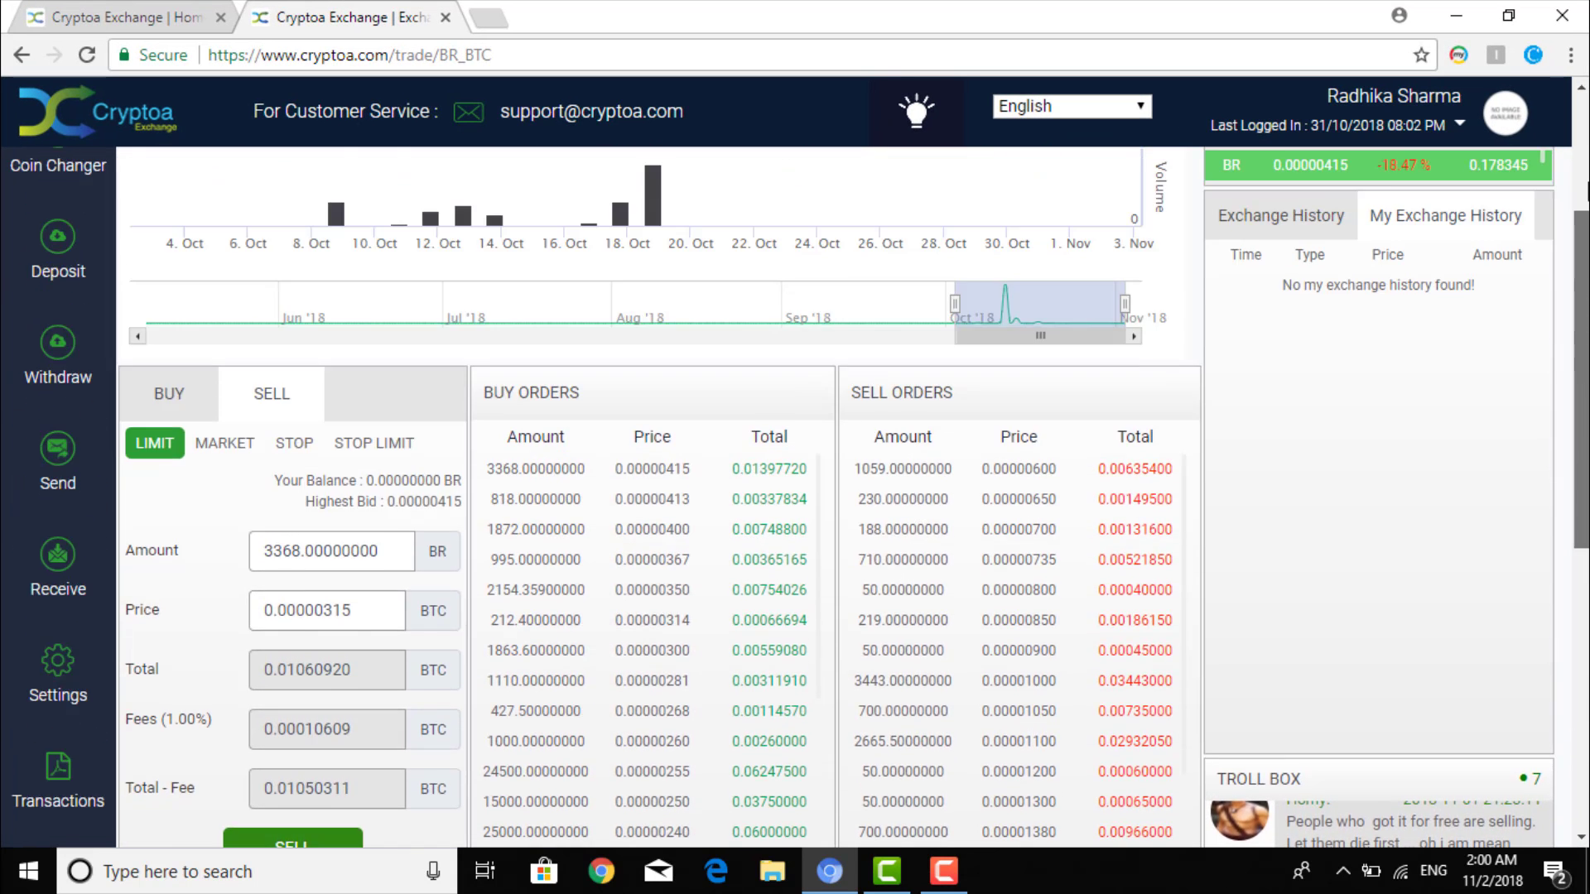
left_click_drag(1587, 152, 1587, 109)
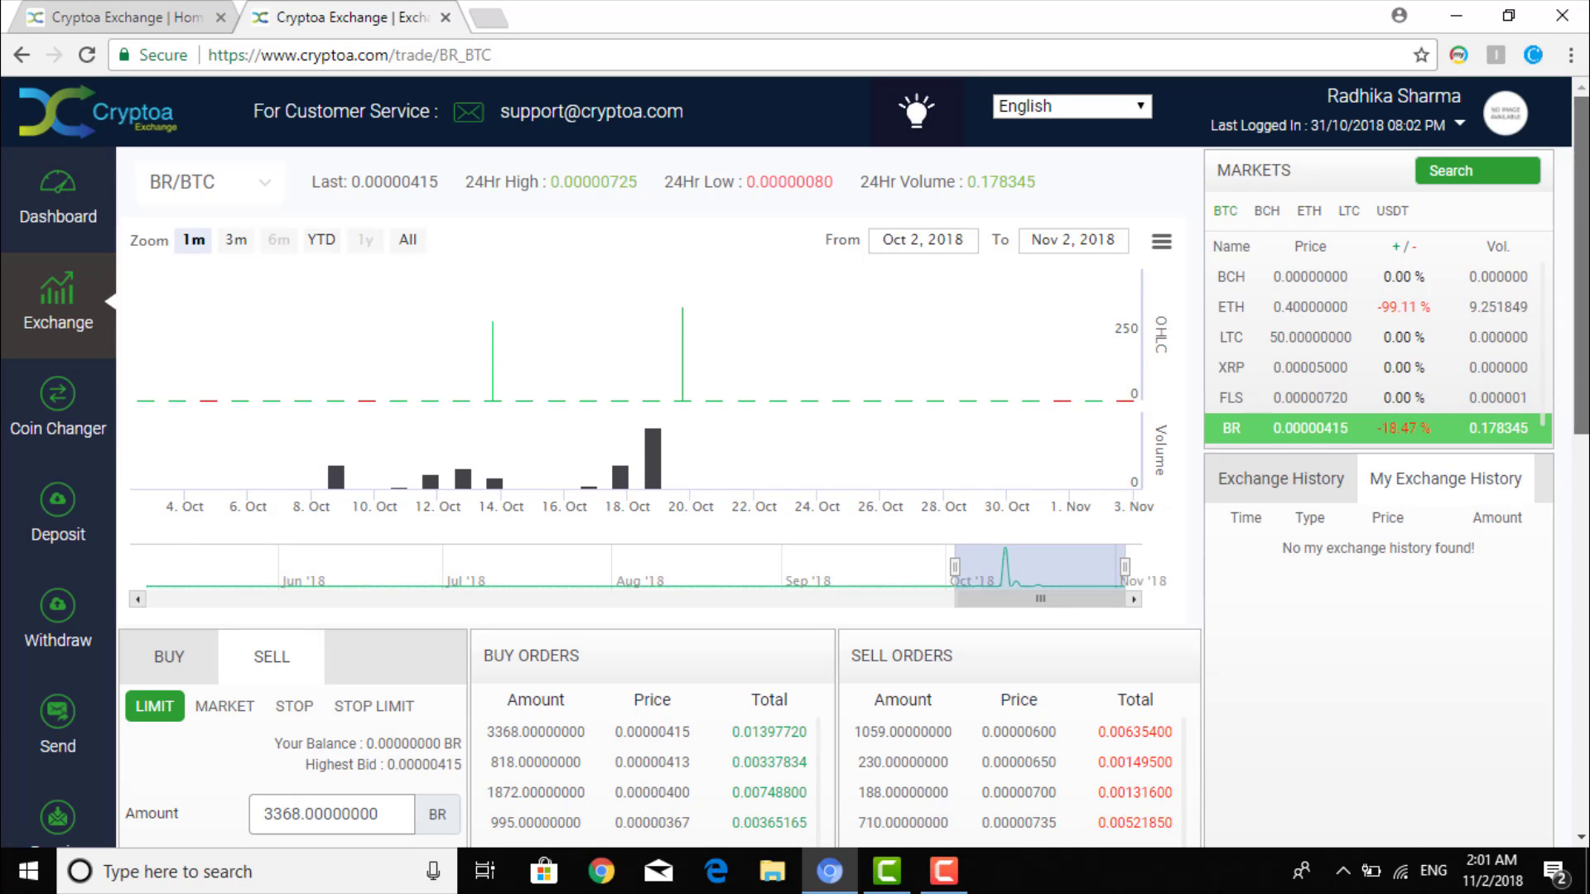
scroll(1119, 480, "down", 5)
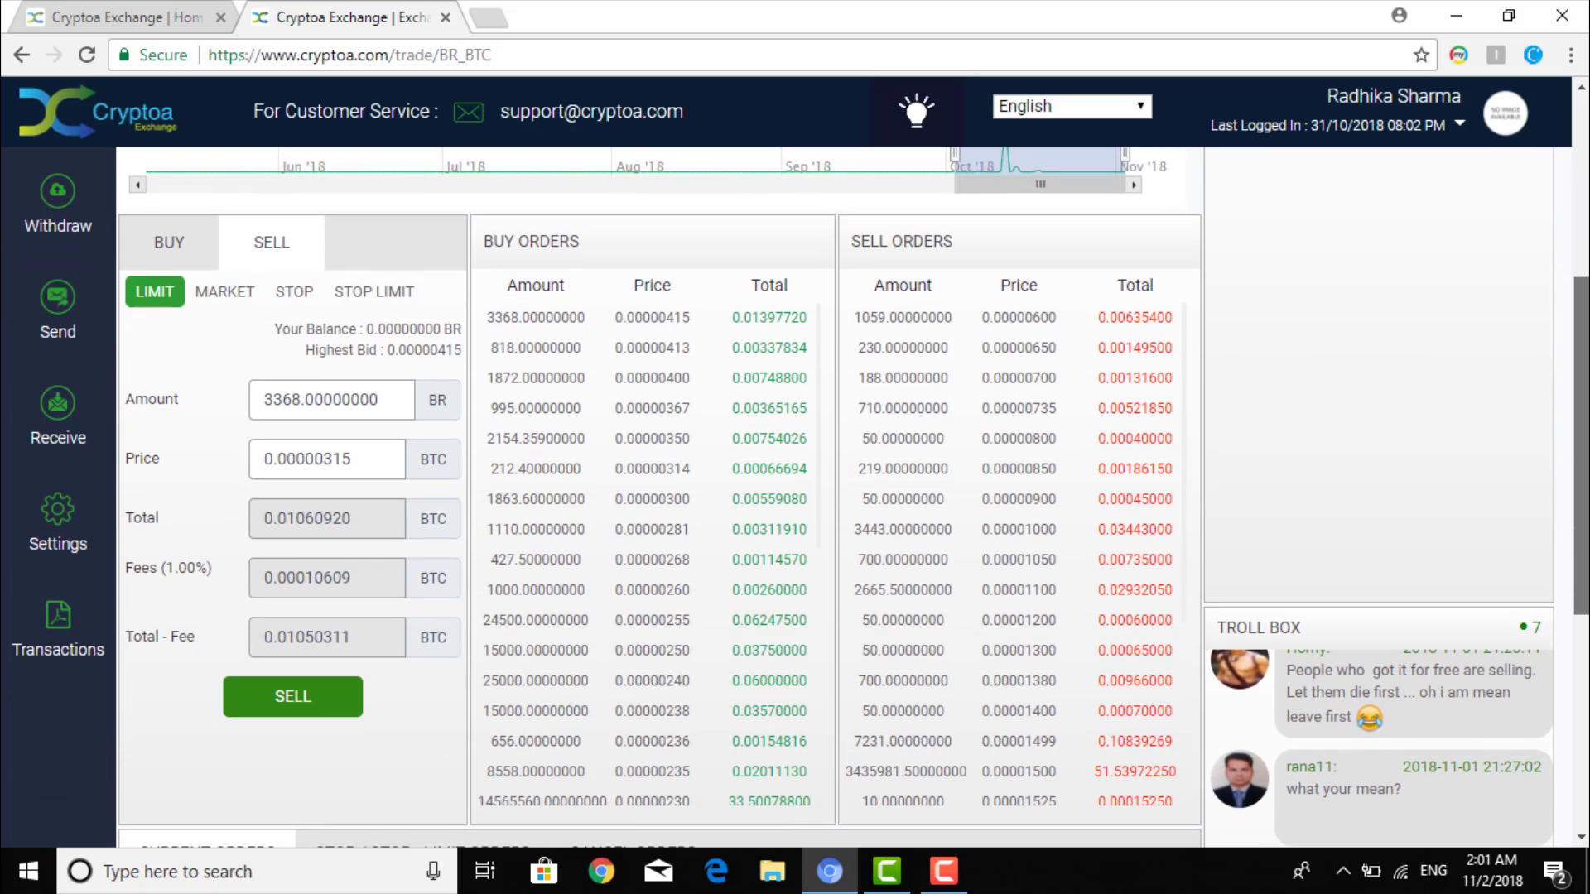
scroll(795, 464, "down", 1)
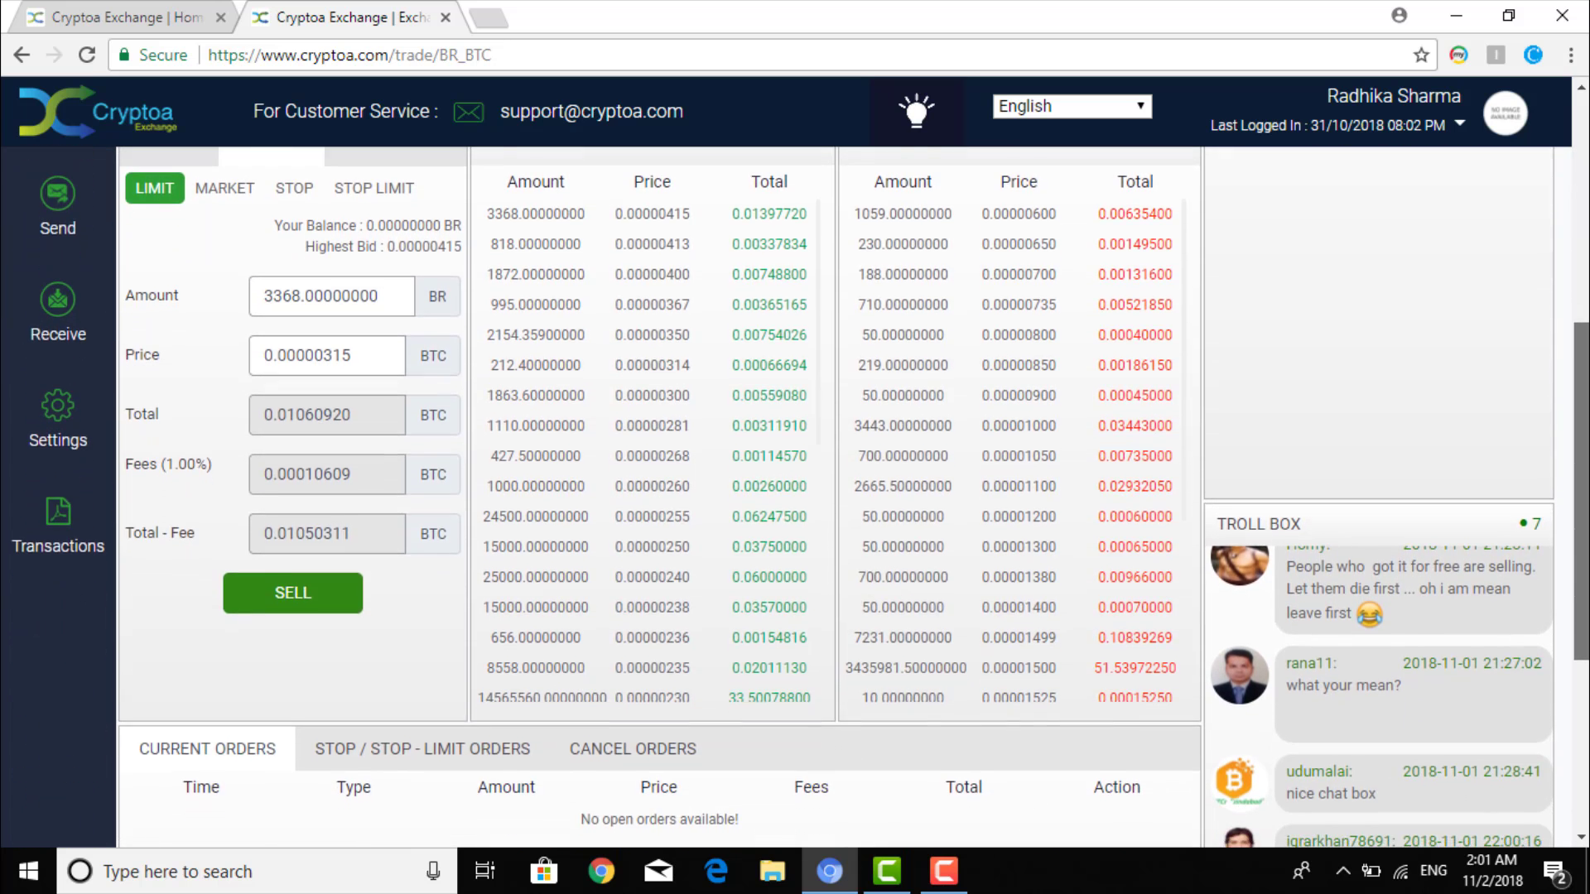
scroll(1586, 564, "up", 1)
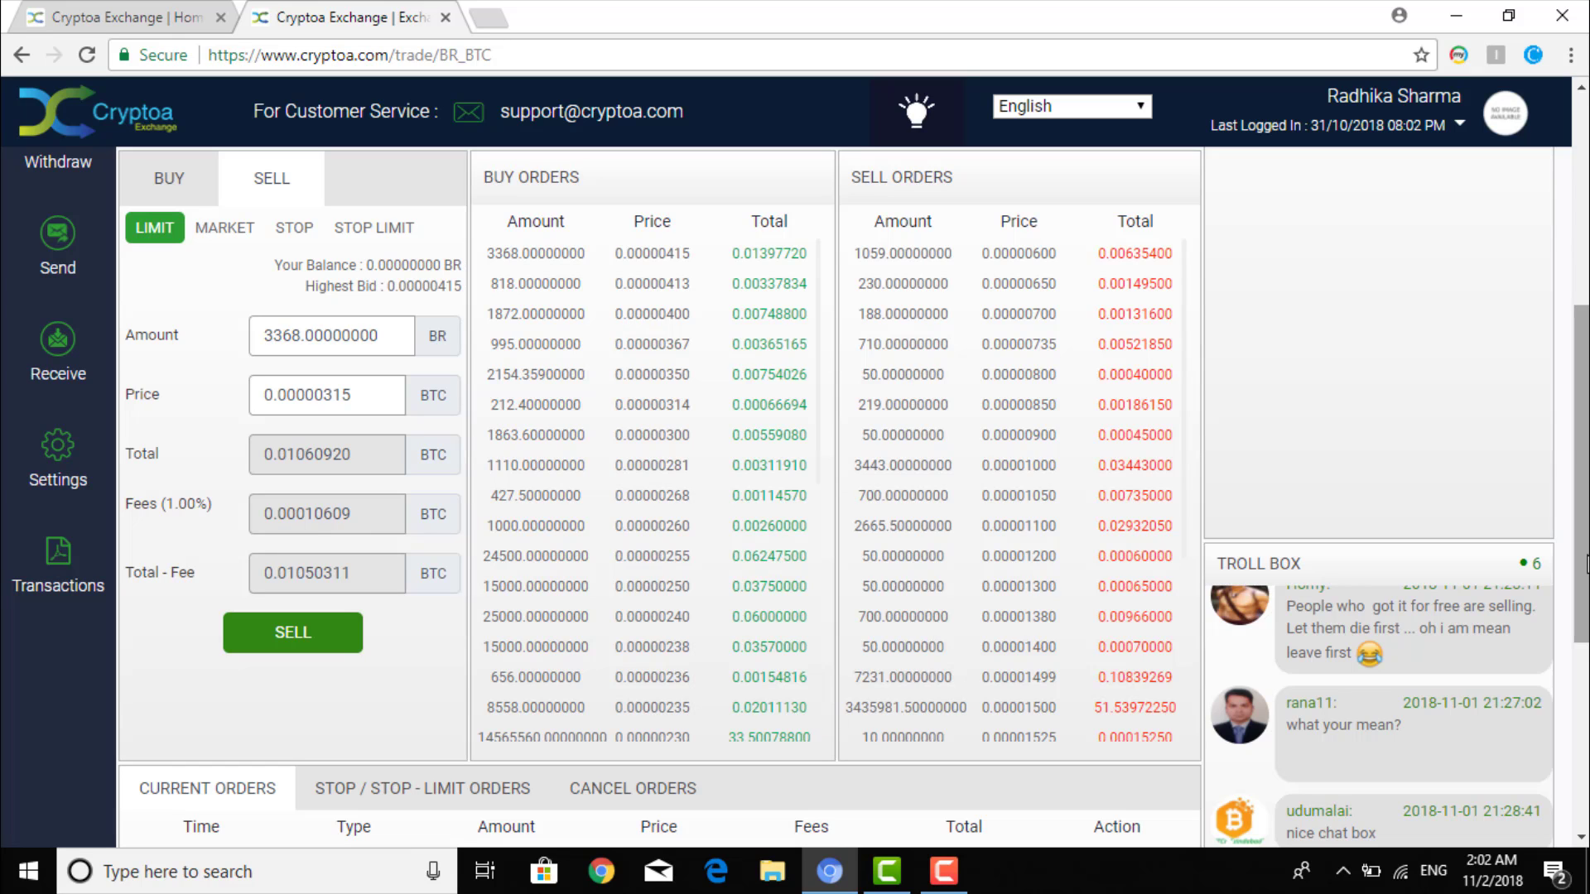
key("alt+Tab")
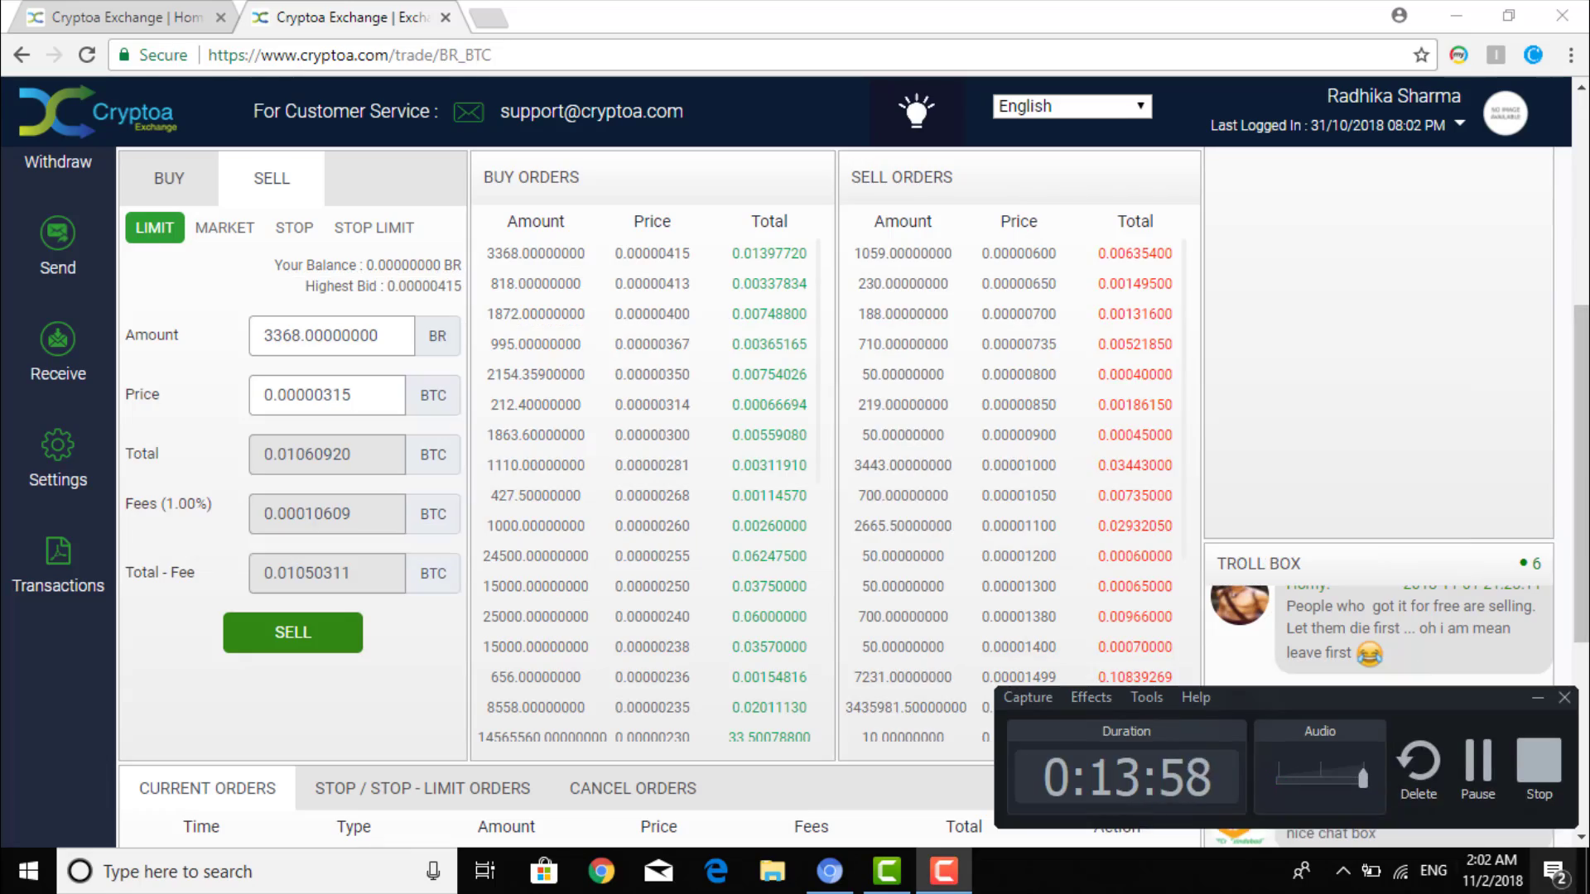